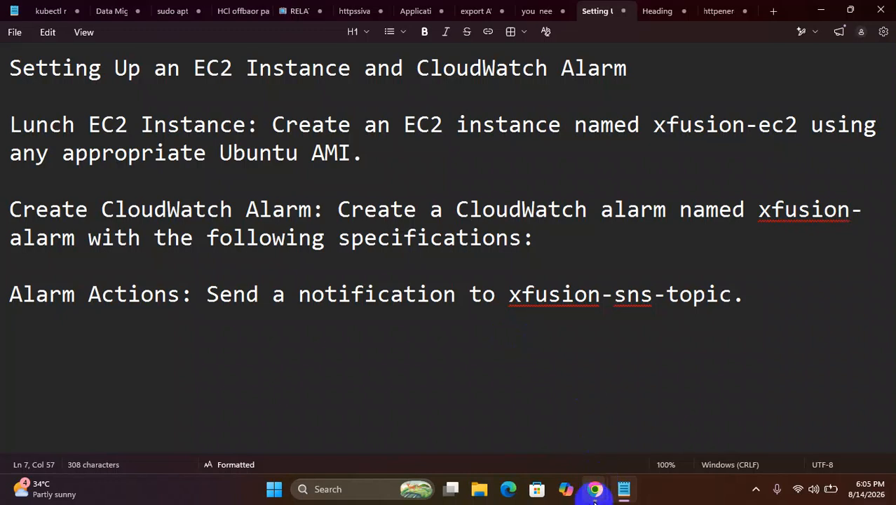
Switch to Chrome and sign in to the AWS console with the prefilled IAM user credentials.
{"action": "mouse_move", "coordinate": [597, 490]}
{"action": "left_click", "coordinate": [667, 442]}
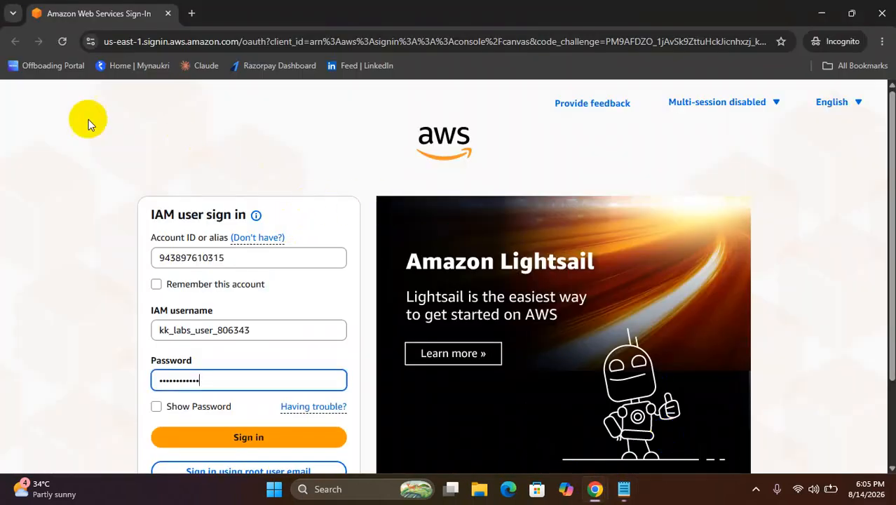
{"action": "scroll", "coordinate": [82, 231], "scroll_direction": "down", "scroll_amount": 2}
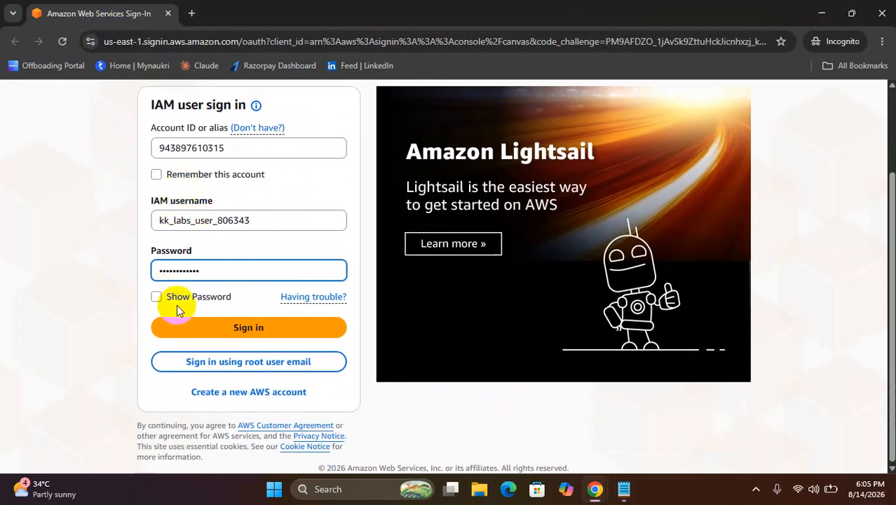
{"action": "left_click", "coordinate": [200, 332]}
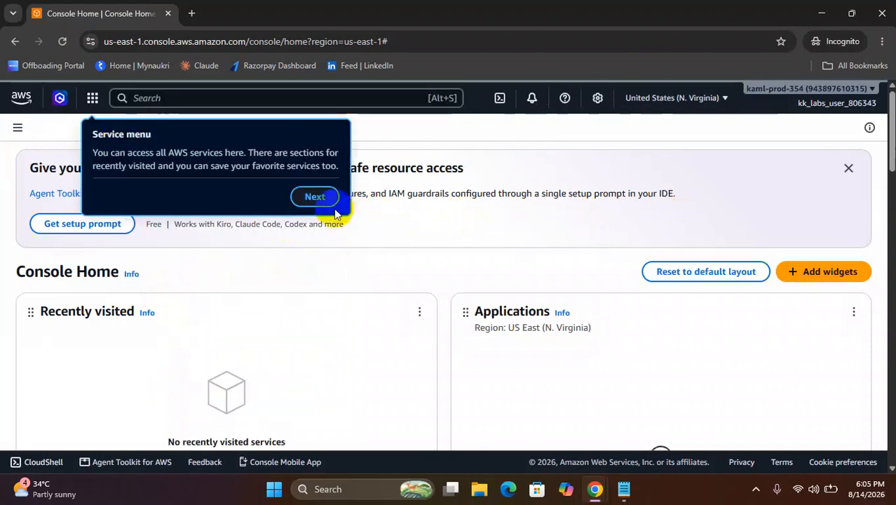
Go through and finish the introductory tour pop-ups on the console home page.
{"action": "left_click", "coordinate": [322, 205]}
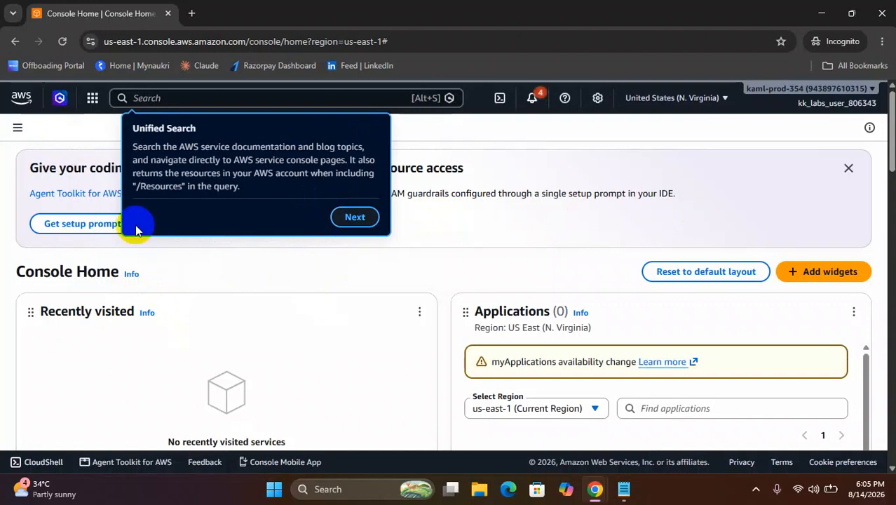
{"action": "left_click", "coordinate": [366, 221]}
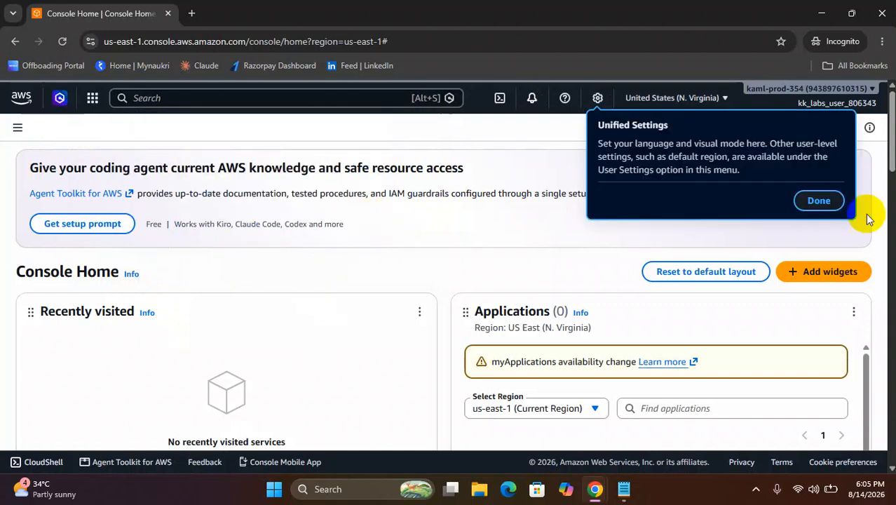
{"action": "left_click", "coordinate": [840, 203]}
Search for ec2, open the EC2 service, and start launching a new instance from the running instances list.
{"action": "left_click", "coordinate": [165, 99]}
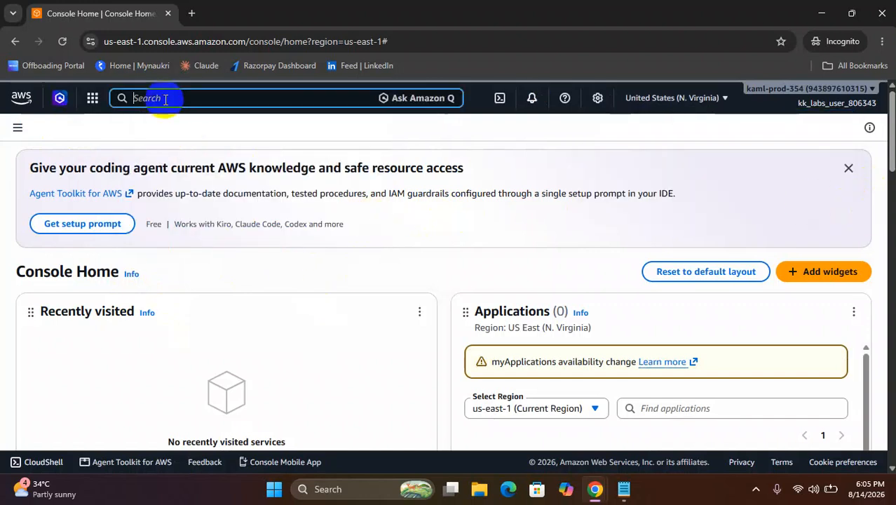
{"action": "left_click", "coordinate": [90, 111]}
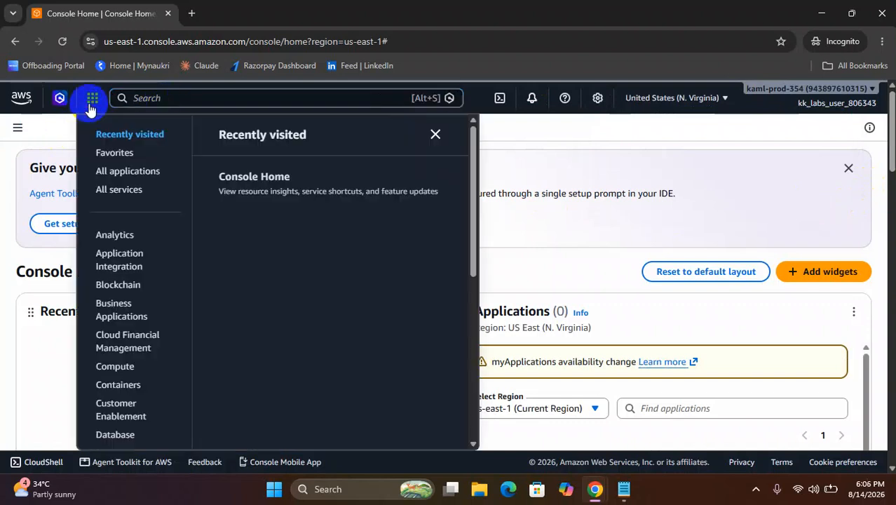
{"action": "left_click", "coordinate": [158, 101]}
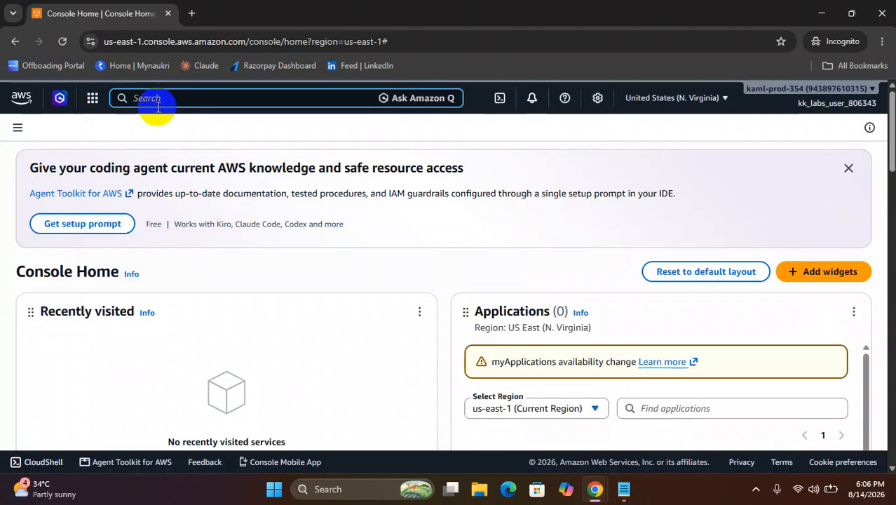
{"action": "type", "text": "ec2"}
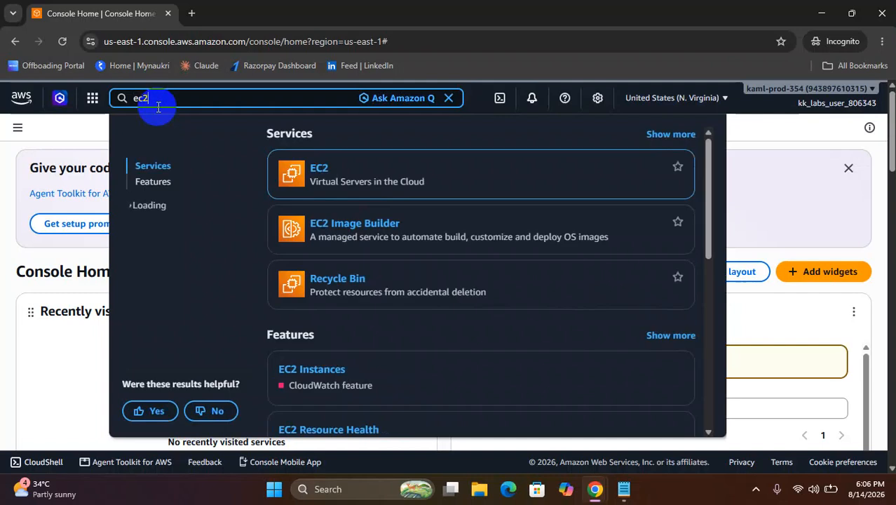
{"action": "left_click", "coordinate": [320, 168]}
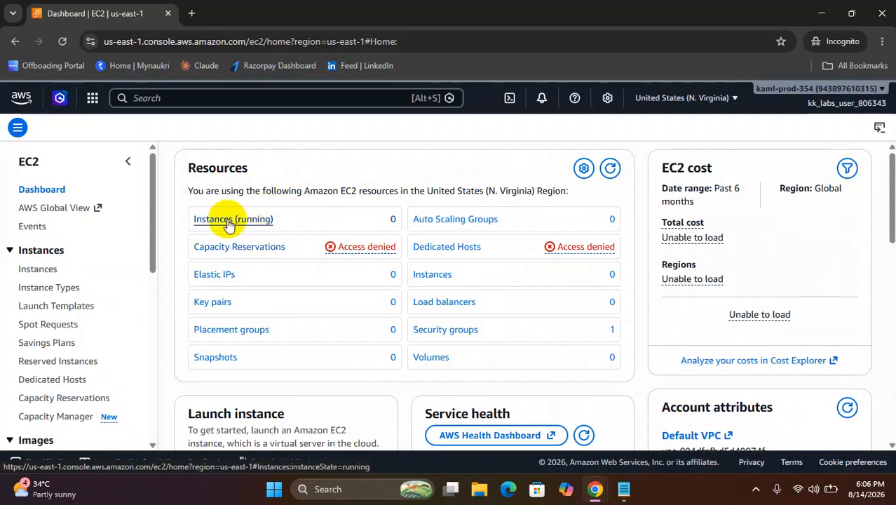
{"action": "left_click", "coordinate": [228, 223]}
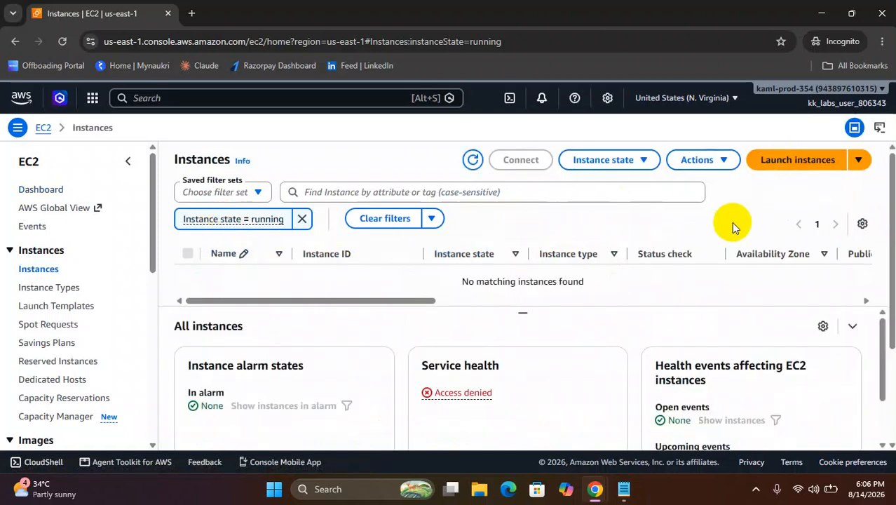
{"action": "left_click", "coordinate": [774, 172]}
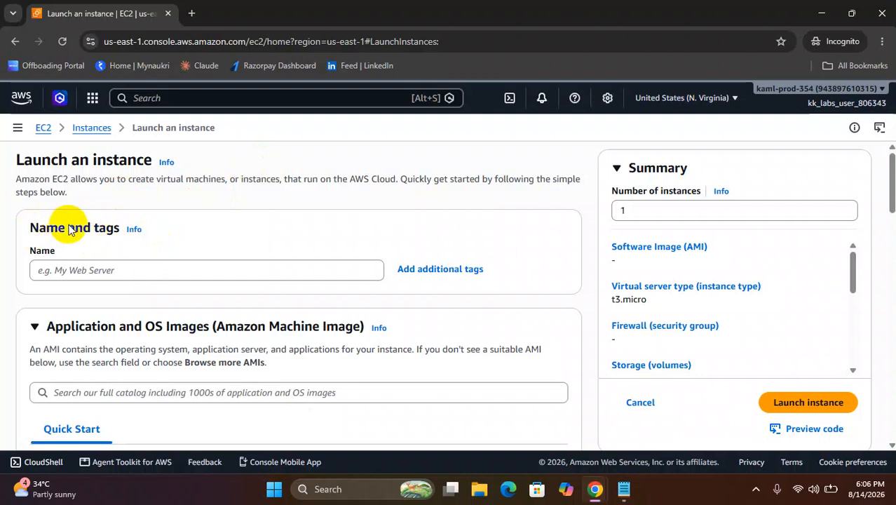
Copy the name xfusion-ec2 from the Notepad task notes and paste it as the new instance's name in Chrome.
{"action": "left_click", "coordinate": [98, 271]}
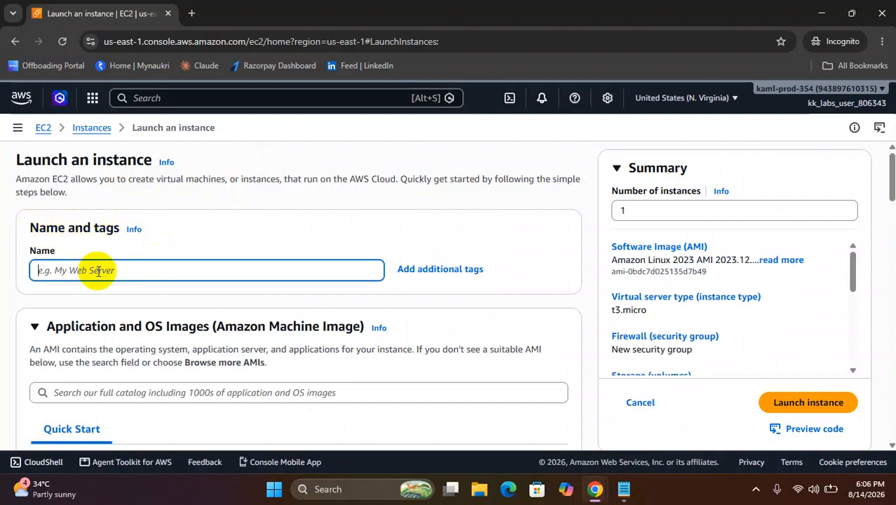
{"action": "left_click", "coordinate": [625, 489]}
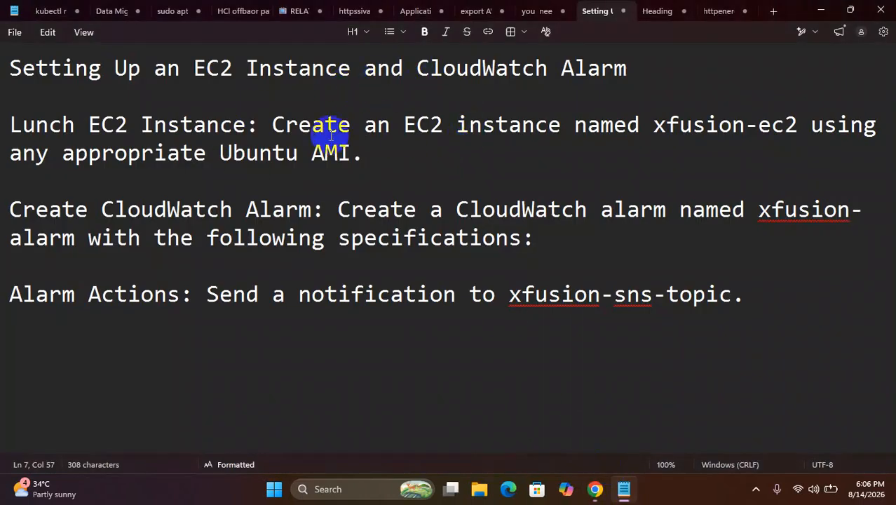
{"action": "left_click", "coordinate": [644, 124]}
{"action": "left_click_drag", "start_coordinate": [644, 124], "coordinate": [792, 124]}
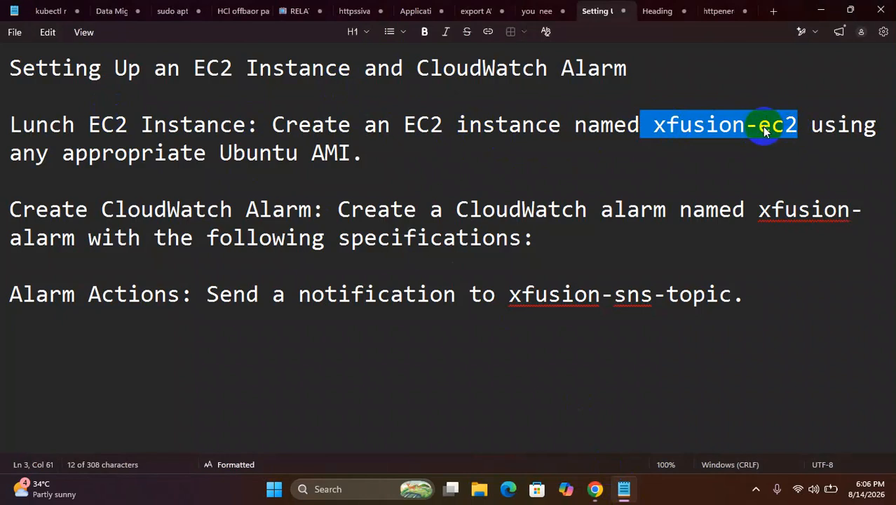
{"action": "right_click", "coordinate": [765, 131]}
{"action": "left_click", "coordinate": [605, 141]}
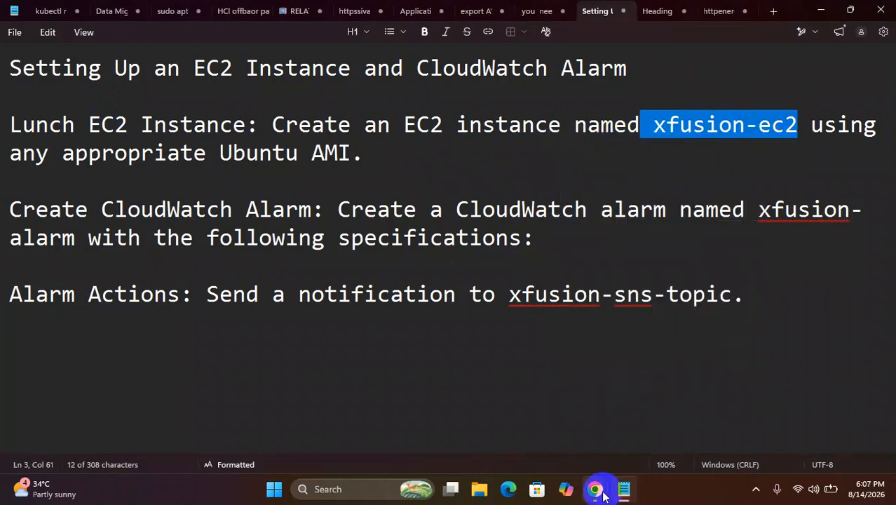
{"action": "mouse_move", "coordinate": [603, 496]}
{"action": "left_click", "coordinate": [636, 441]}
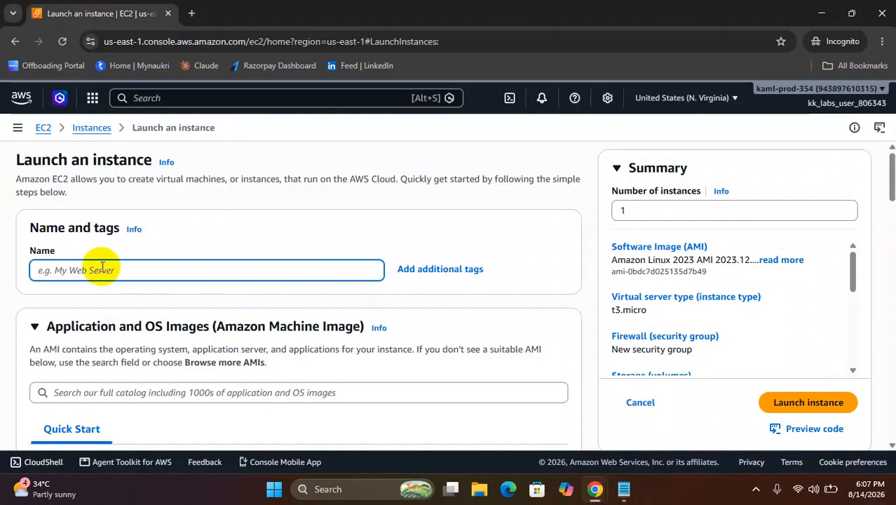
{"action": "key", "text": "ctrl+v"}
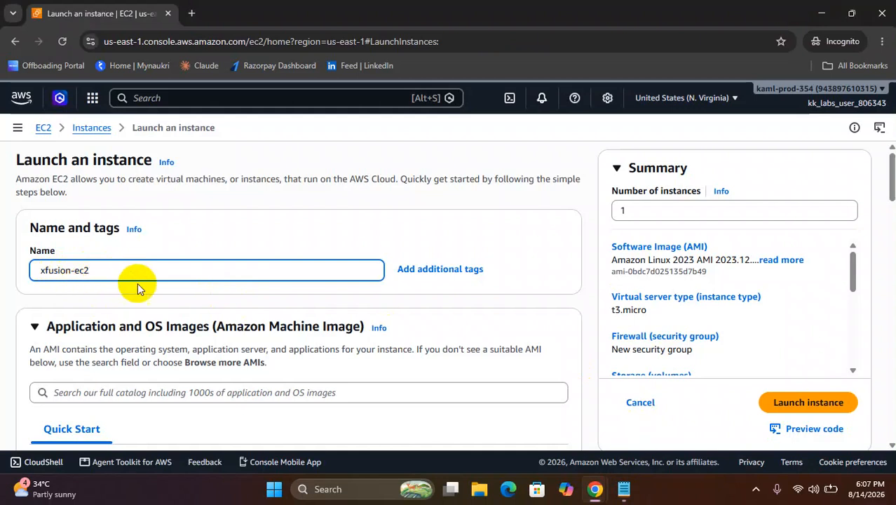
Choose Ubuntu as the operating system image, using Ubuntu Server 26.04 LTS (HVM), SSD Volume Type.
{"action": "scroll", "coordinate": [137, 282], "scroll_direction": "down", "scroll_amount": 2}
{"action": "scroll", "coordinate": [137, 285], "scroll_direction": "down", "scroll_amount": 2}
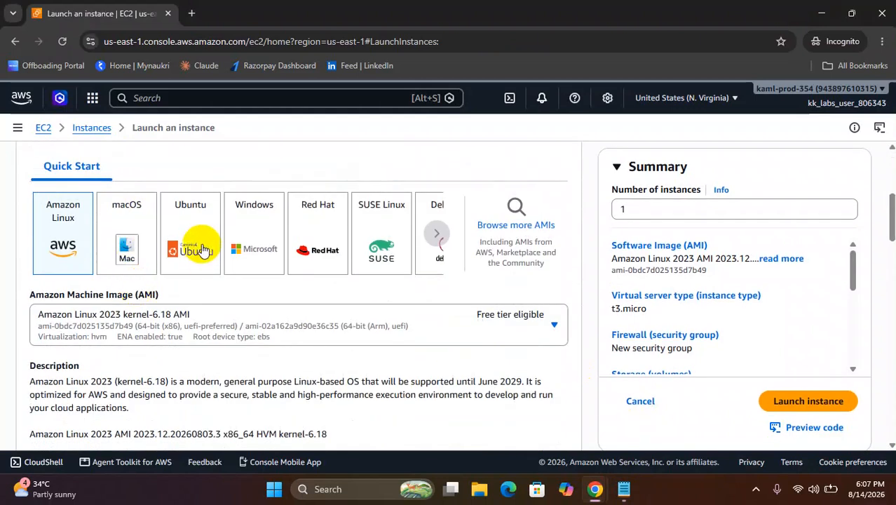
{"action": "left_click", "coordinate": [197, 248]}
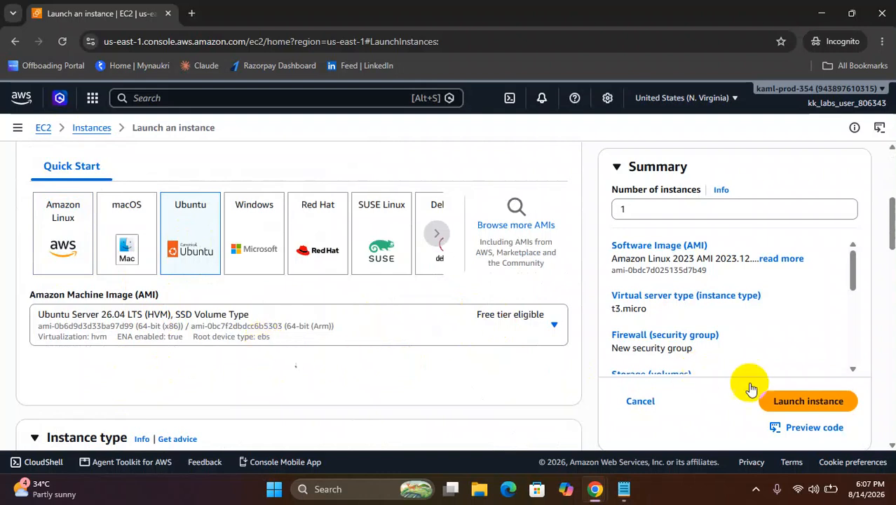
{"action": "scroll", "coordinate": [877, 463], "scroll_direction": "down", "scroll_amount": 5}
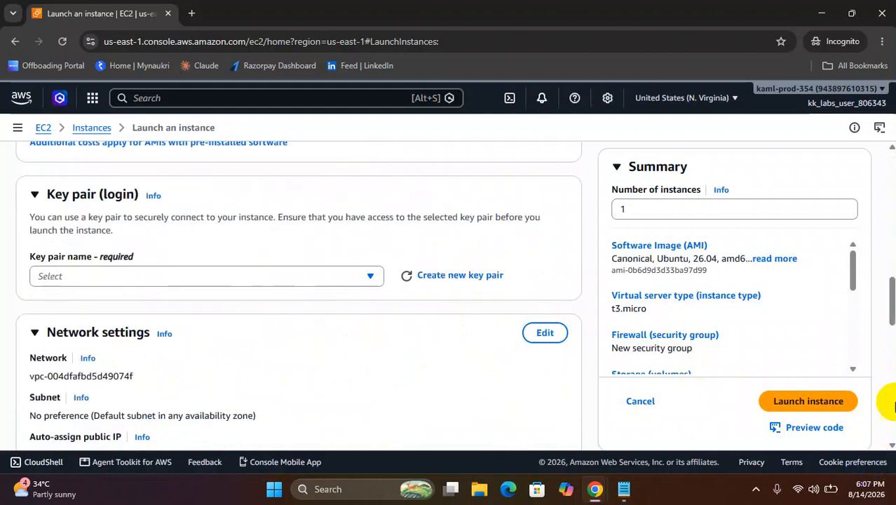
{"action": "left_click", "coordinate": [149, 278]}
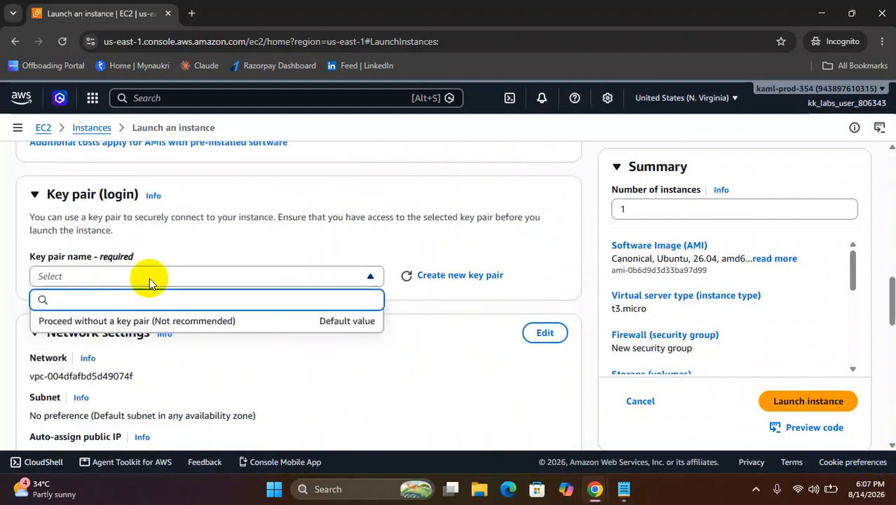
{"action": "left_click", "coordinate": [449, 280]}
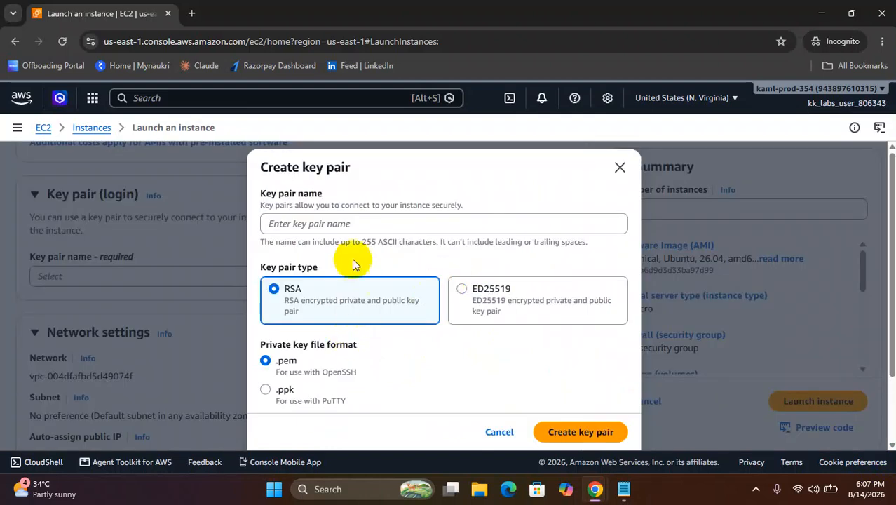
{"action": "left_click", "coordinate": [311, 223]}
{"action": "key", "text": "ctrl+v"}
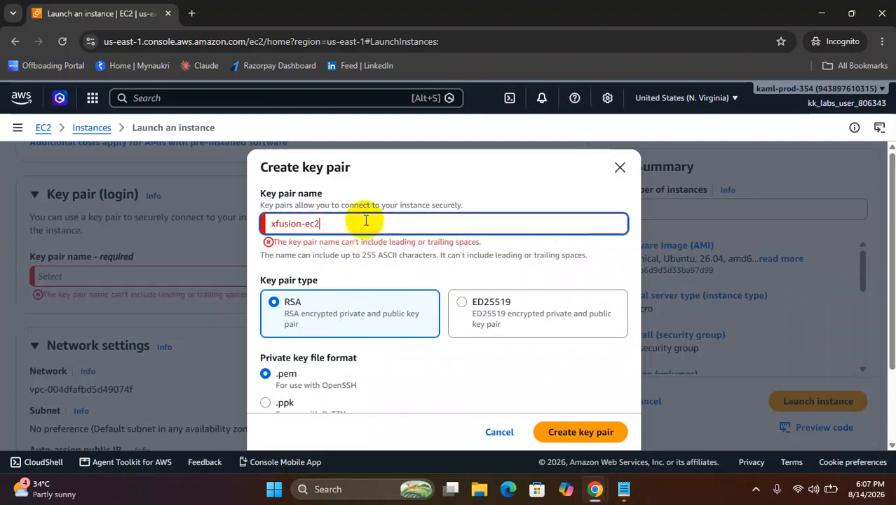
{"action": "left_click_drag", "start_coordinate": [302, 223], "coordinate": [327, 222]}
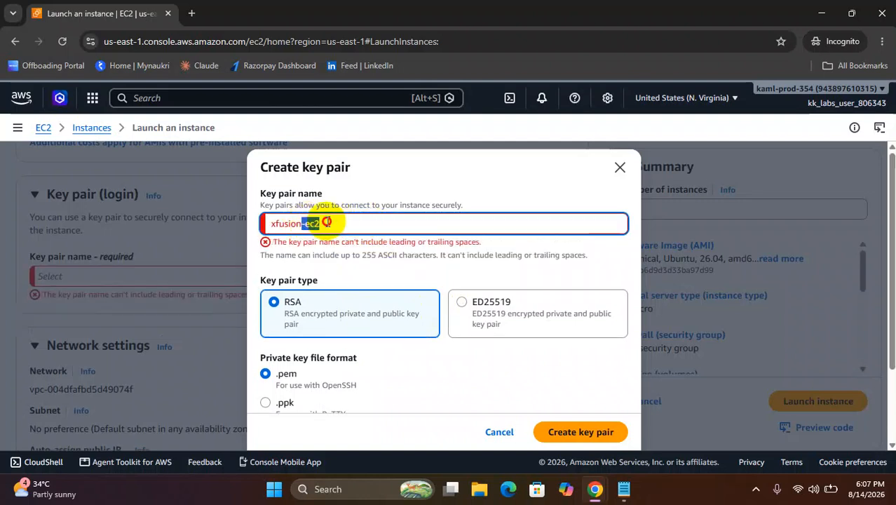
{"action": "key", "text": "BackSpace"}
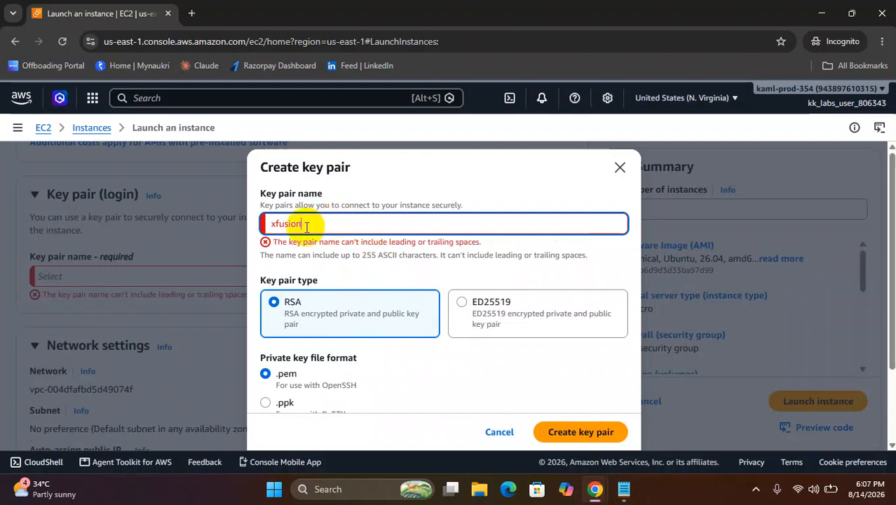
{"action": "left_click", "coordinate": [503, 437]}
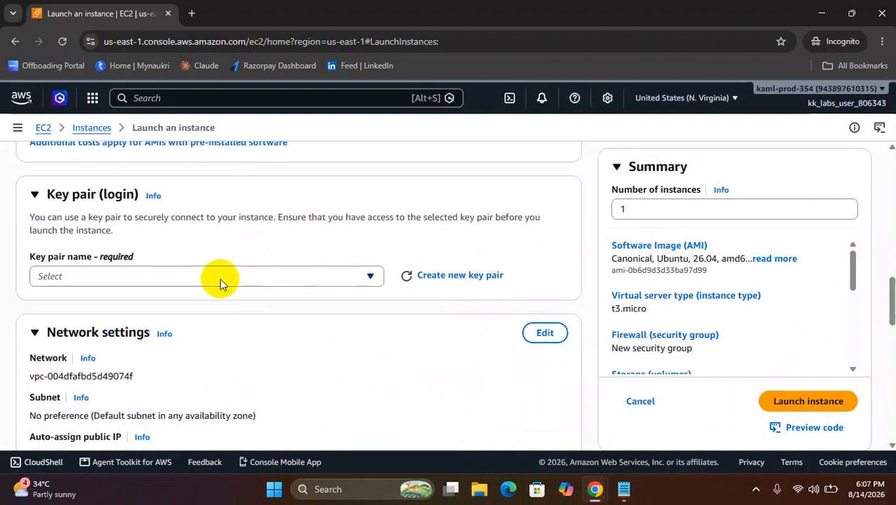
Create an RSA key pair named test in .pem format for the instance and save its key file in Downloads.
{"action": "left_click", "coordinate": [220, 276]}
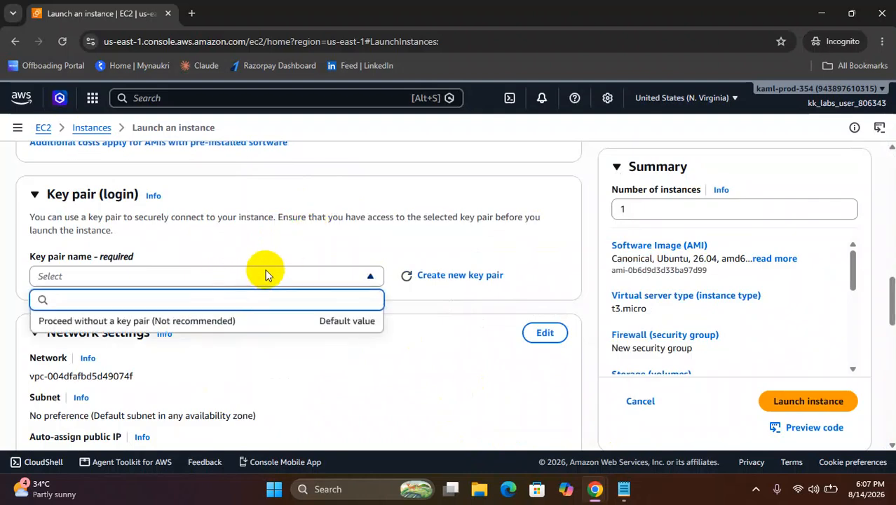
{"action": "left_click", "coordinate": [466, 278]}
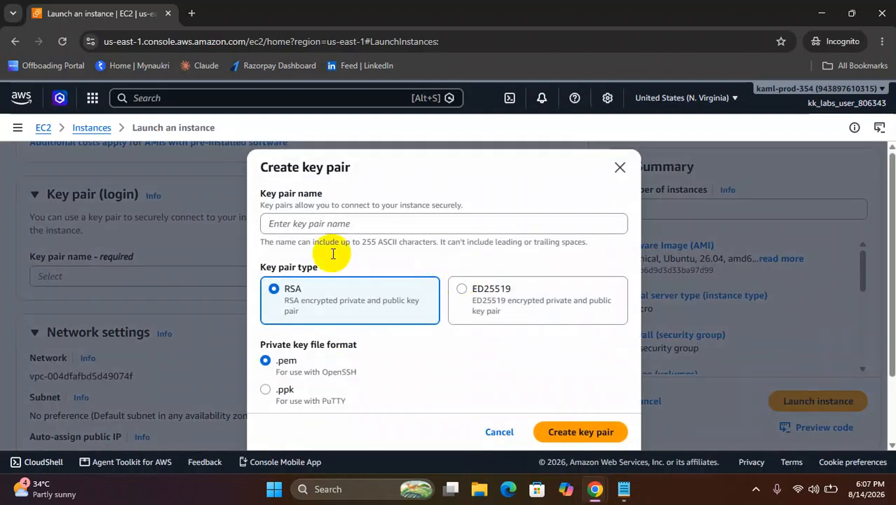
{"action": "left_click", "coordinate": [296, 222]}
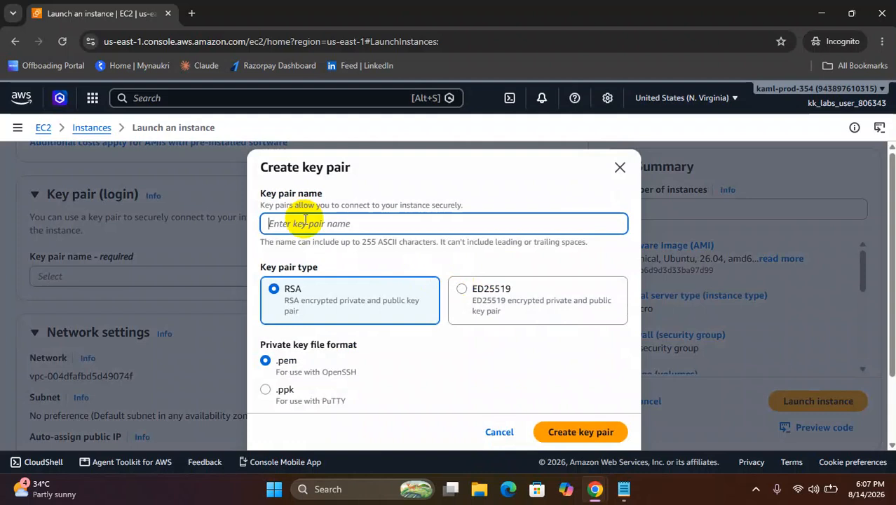
{"action": "type", "text": "test"}
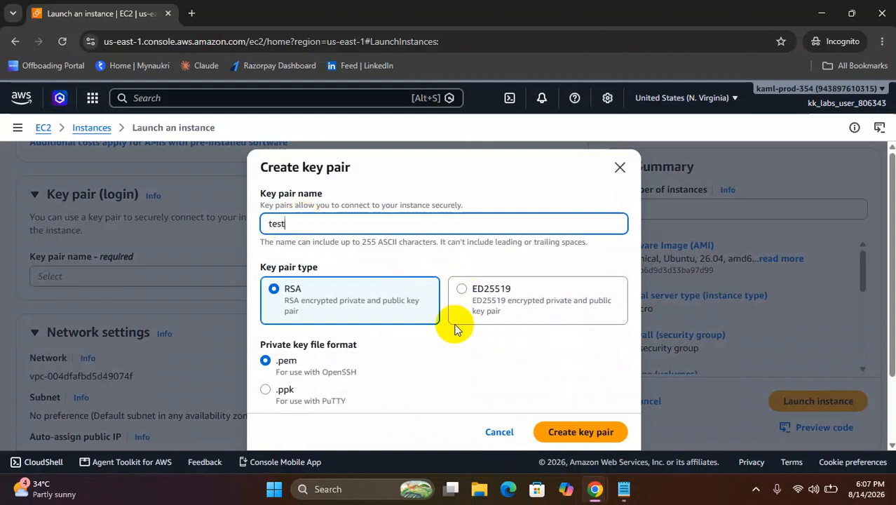
{"action": "scroll", "coordinate": [442, 330], "scroll_direction": "down", "scroll_amount": 2}
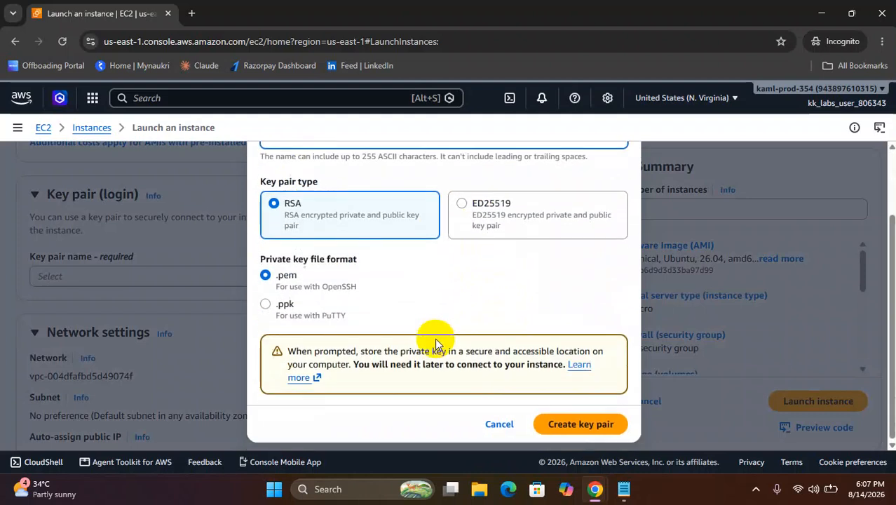
{"action": "left_click", "coordinate": [582, 423]}
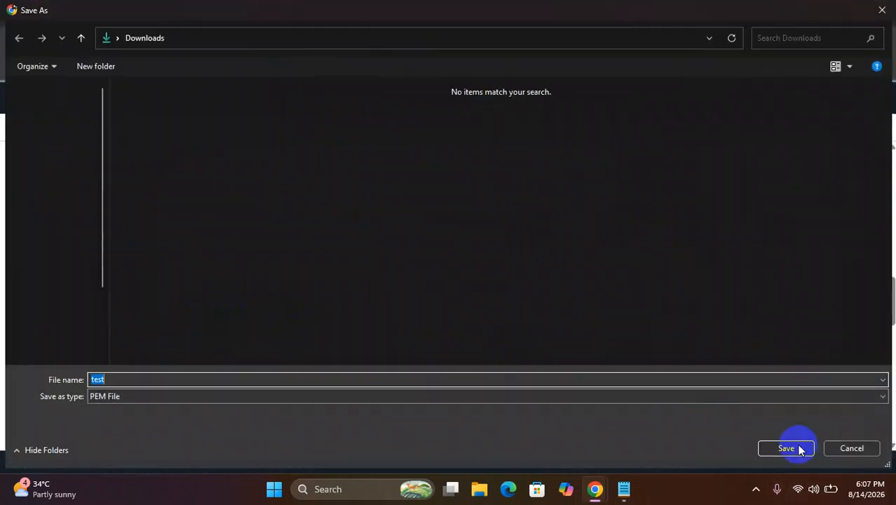
{"action": "left_click", "coordinate": [787, 449]}
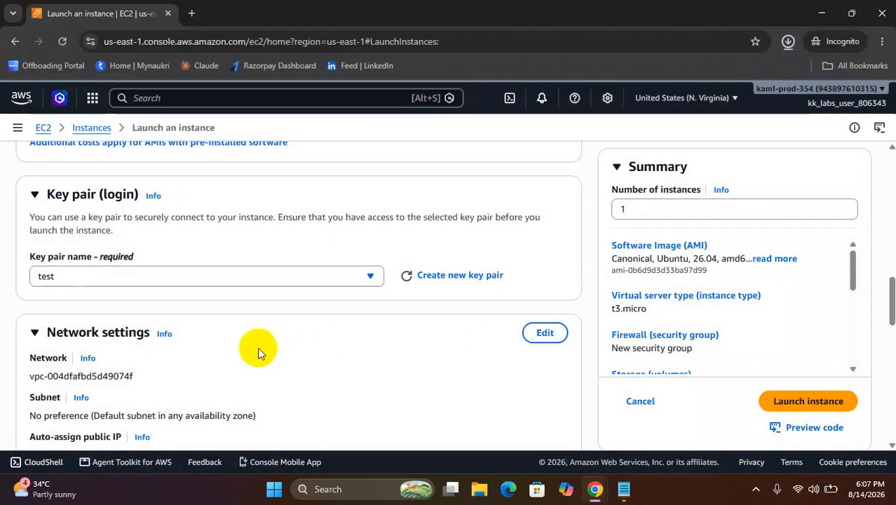
Launch the instance with a new security group allowing SSH from anywhere and an 8 GiB gp3 root volume.
{"action": "scroll", "coordinate": [258, 348], "scroll_direction": "down", "scroll_amount": 2}
{"action": "scroll", "coordinate": [257, 347], "scroll_direction": "down", "scroll_amount": 3}
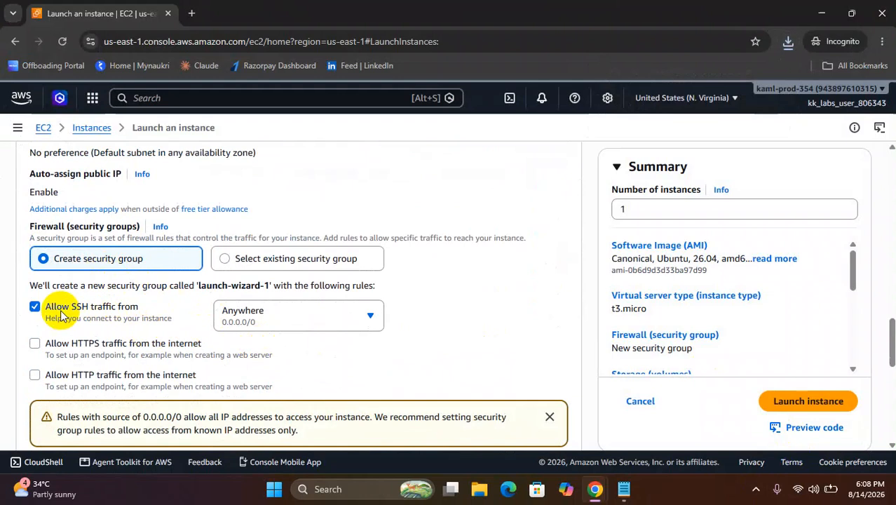
{"action": "scroll", "coordinate": [124, 319], "scroll_direction": "down", "scroll_amount": 5}
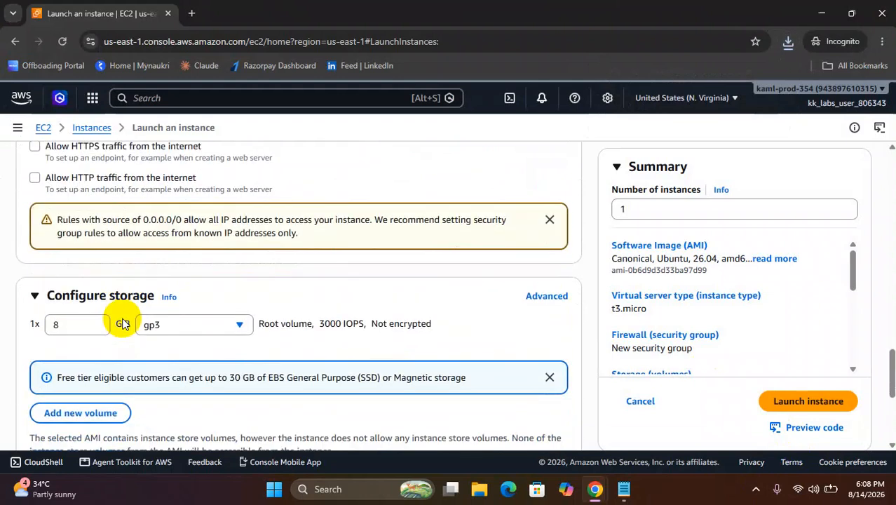
{"action": "scroll", "coordinate": [124, 319], "scroll_direction": "down", "scroll_amount": 2}
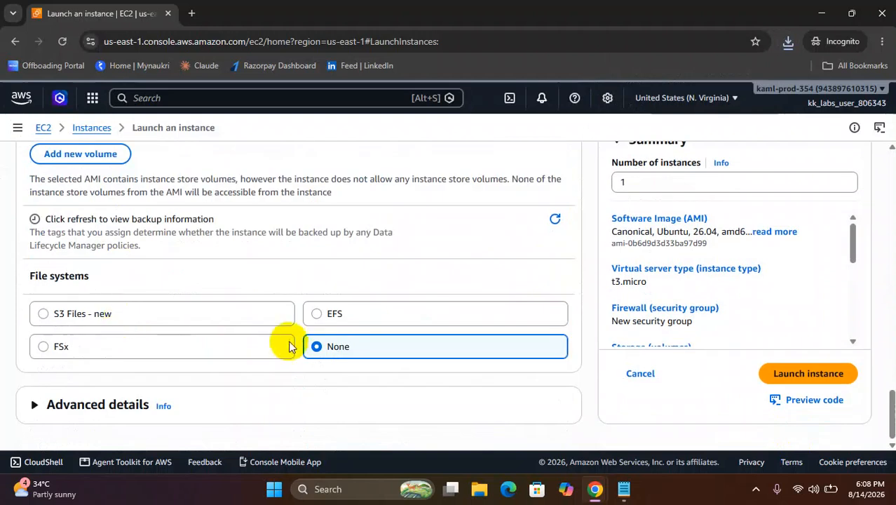
{"action": "scroll", "coordinate": [522, 376], "scroll_direction": "up", "scroll_amount": 2}
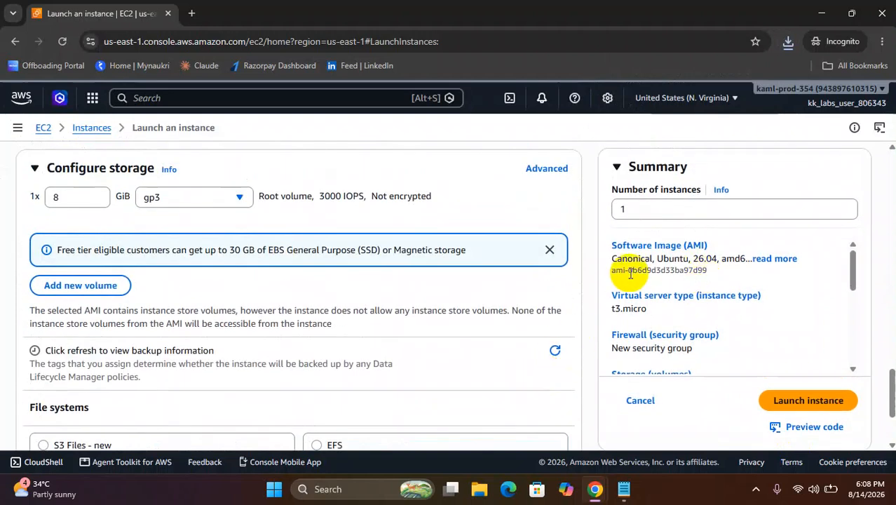
{"action": "scroll", "coordinate": [667, 267], "scroll_direction": "down", "scroll_amount": 2}
{"action": "scroll", "coordinate": [710, 272], "scroll_direction": "up", "scroll_amount": 2}
{"action": "scroll", "coordinate": [737, 284], "scroll_direction": "down", "scroll_amount": 3}
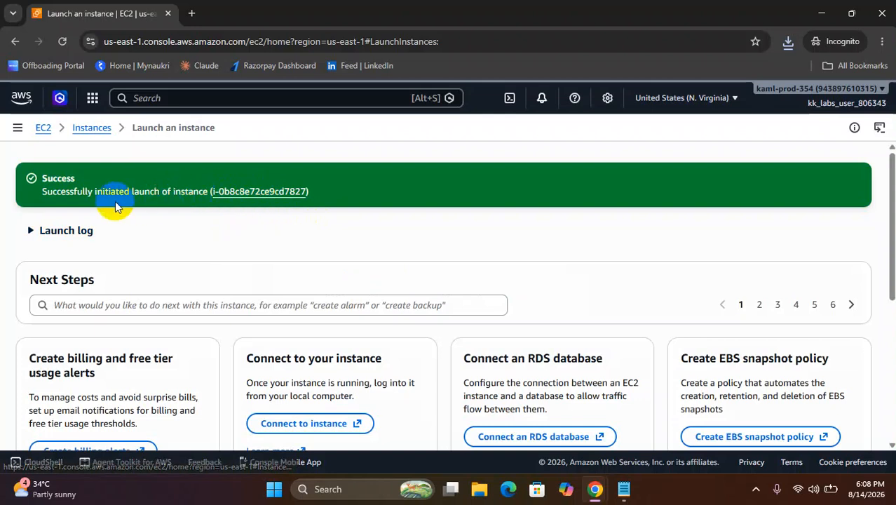
Copy the launched instance's ID from its details page and return to the instances list to check its status.
{"action": "left_click", "coordinate": [226, 196]}
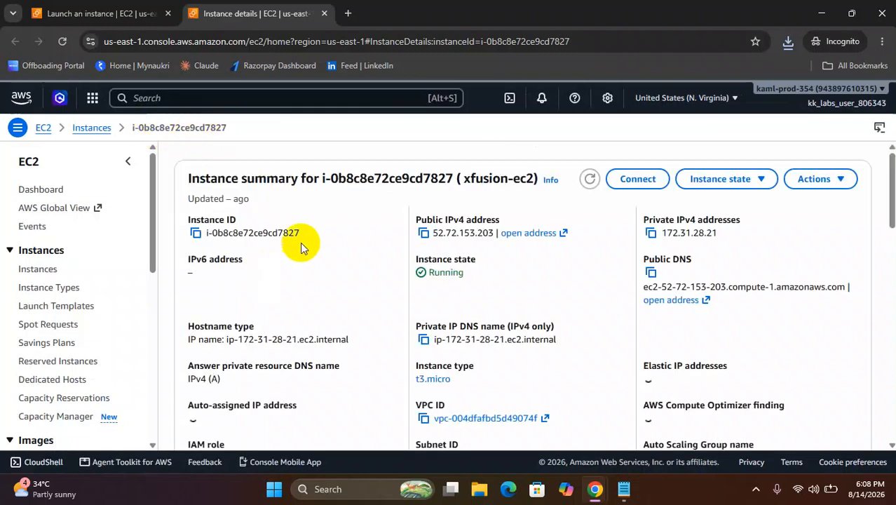
{"action": "left_click", "coordinate": [199, 233]}
{"action": "left_click", "coordinate": [98, 13]}
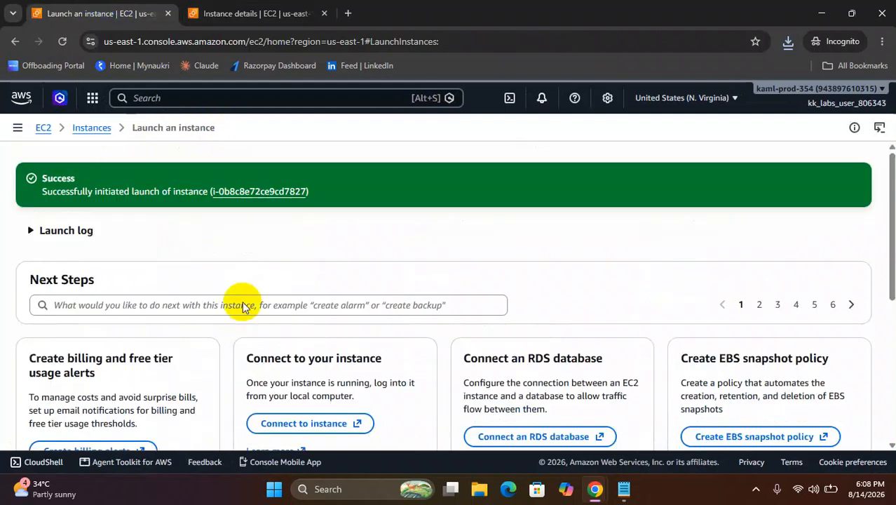
{"action": "left_click", "coordinate": [91, 128]}
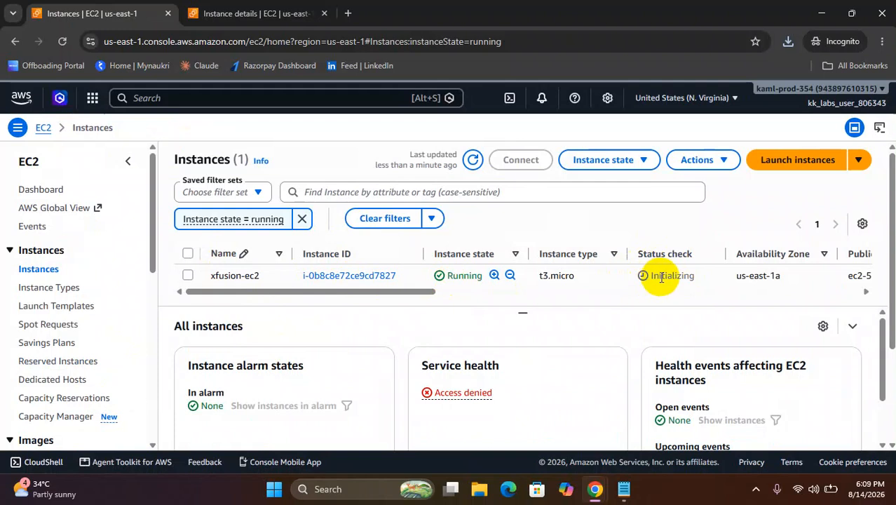
{"action": "left_click_drag", "start_coordinate": [373, 293], "coordinate": [279, 298]}
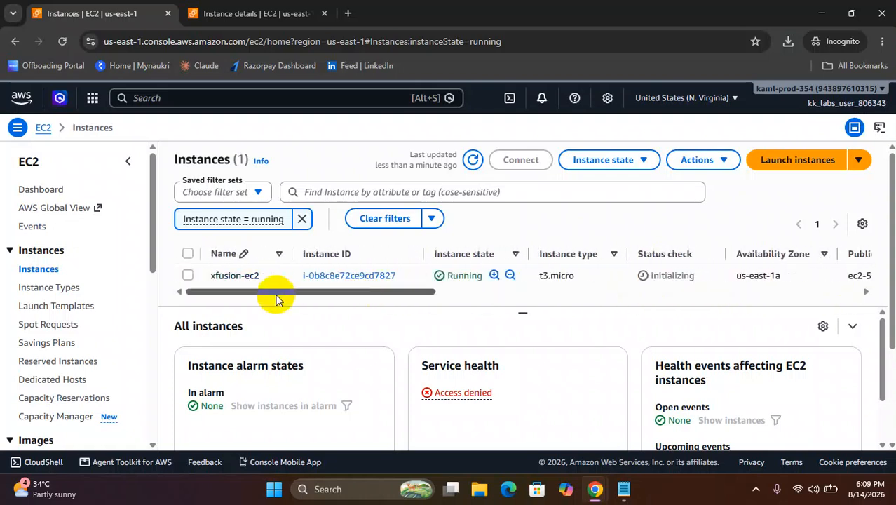
Switch to Notepad to read the CloudWatch alarm requirements in the task notes and return to Chrome.
{"action": "left_click", "coordinate": [624, 489]}
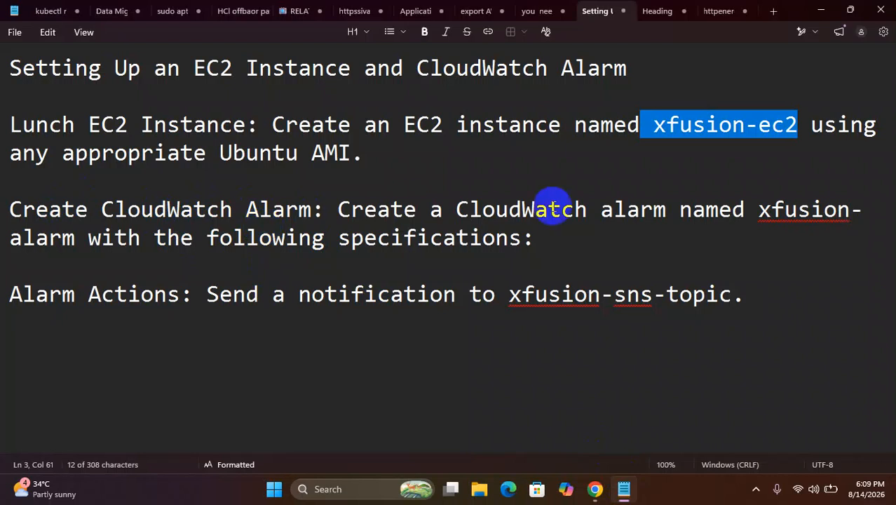
{"action": "left_click", "coordinate": [595, 489]}
{"action": "left_click", "coordinate": [594, 484]}
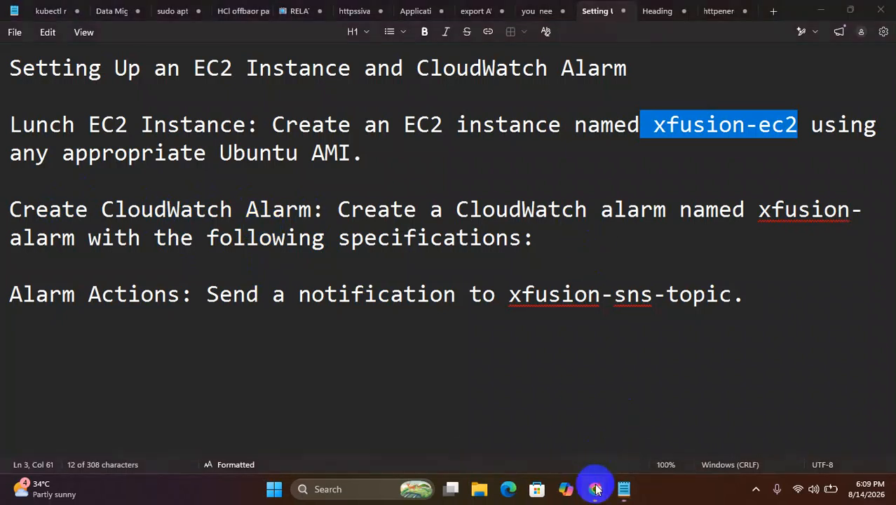
{"action": "left_click", "coordinate": [643, 423]}
Search the AWS console for CloudWatch and open the CloudWatch service.
{"action": "scroll", "coordinate": [60, 323], "scroll_direction": "down", "scroll_amount": 3}
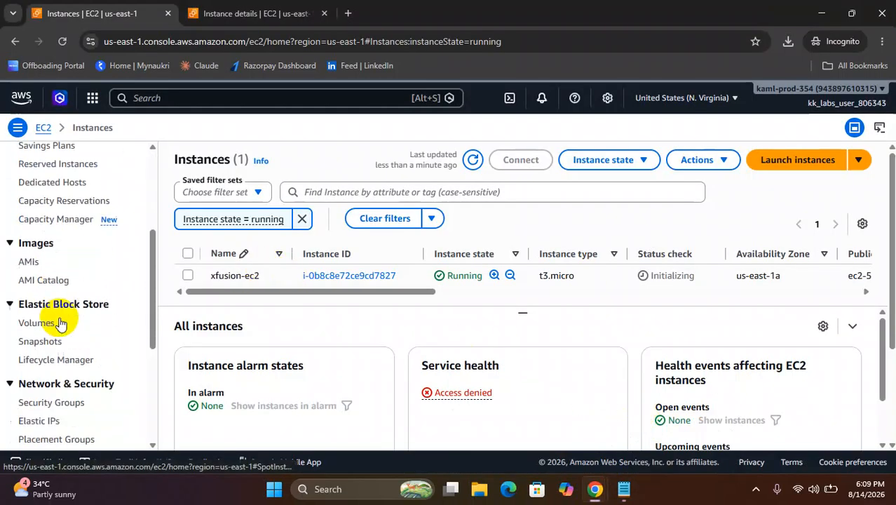
{"action": "scroll", "coordinate": [61, 323], "scroll_direction": "down", "scroll_amount": 3}
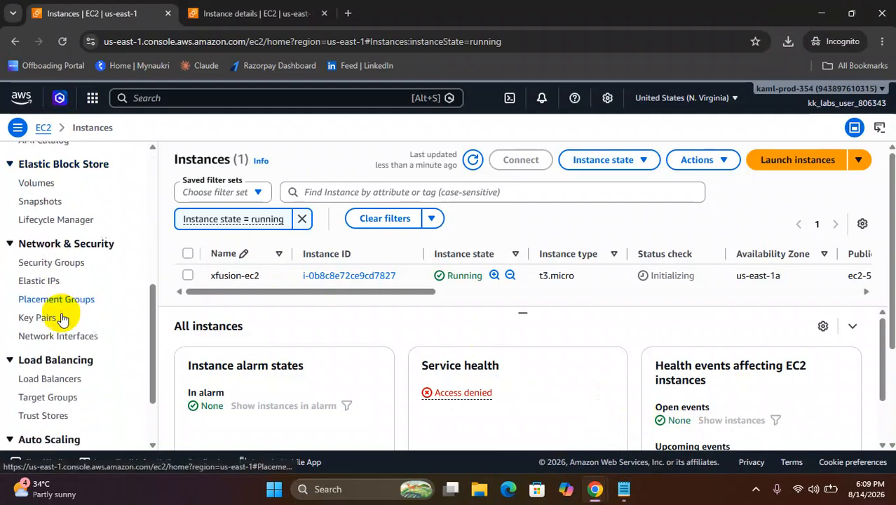
{"action": "scroll", "coordinate": [61, 316], "scroll_direction": "down", "scroll_amount": 1}
{"action": "scroll", "coordinate": [60, 310], "scroll_direction": "up", "scroll_amount": 10}
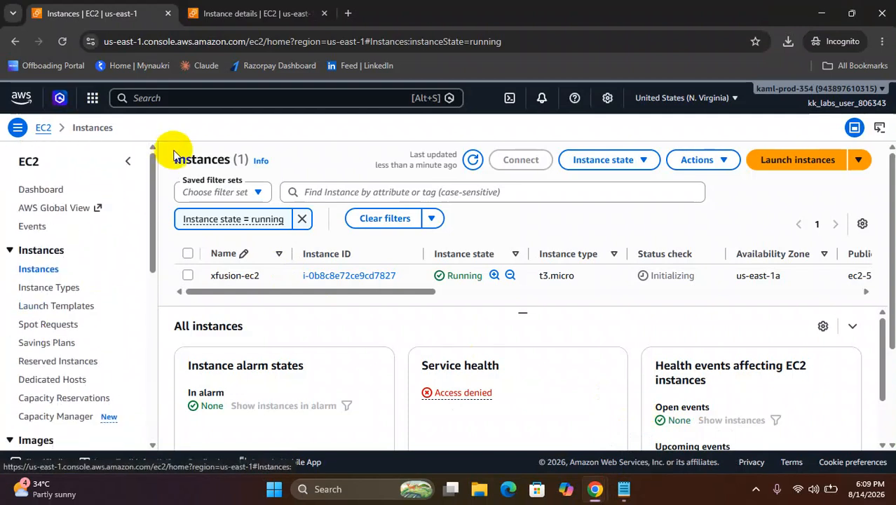
{"action": "left_click", "coordinate": [171, 99]}
{"action": "type", "text": "cl"}
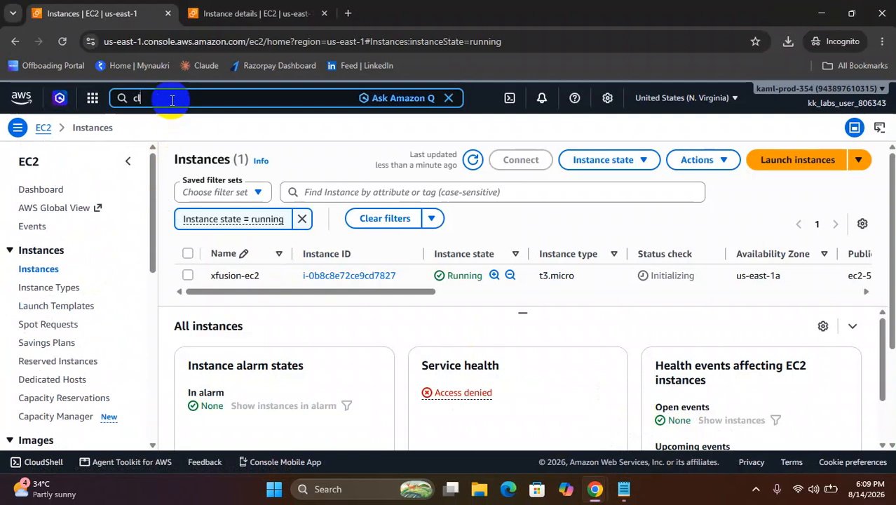
{"action": "type", "text": "o"}
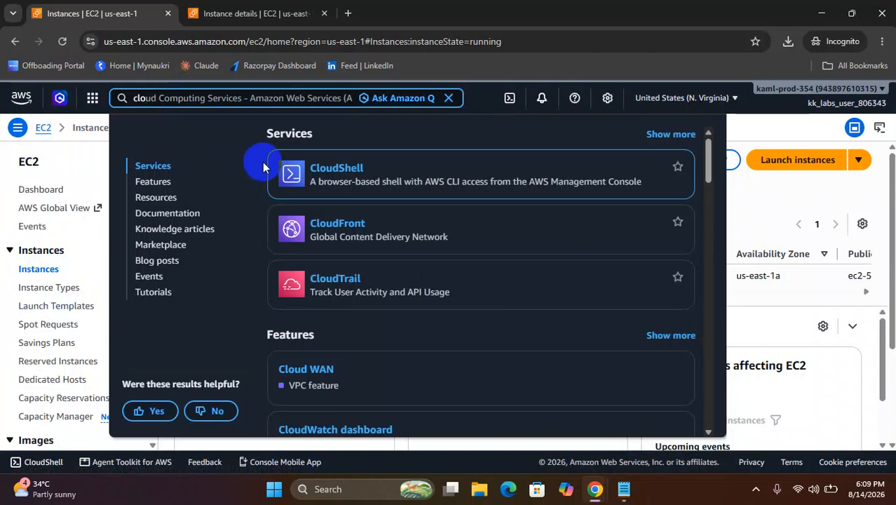
{"action": "type", "text": "ud wan"}
{"action": "scroll", "coordinate": [351, 345], "scroll_direction": "down", "scroll_amount": 2}
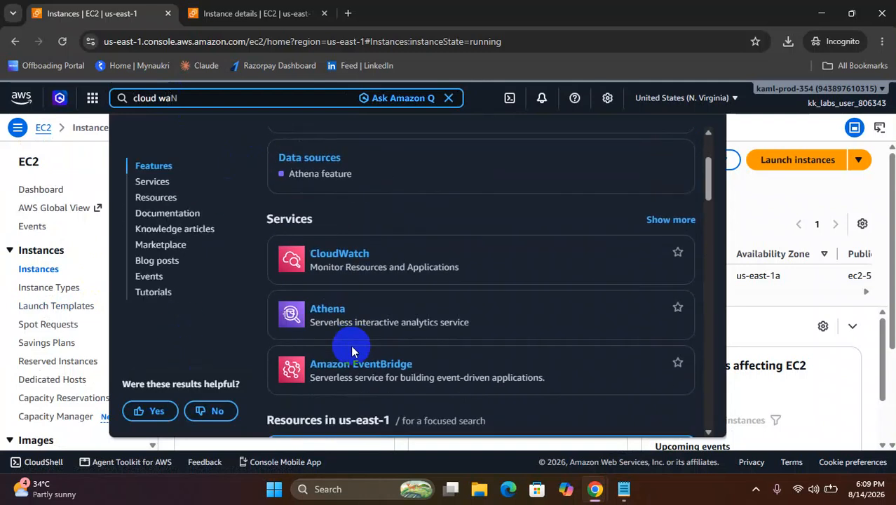
{"action": "left_click", "coordinate": [329, 257]}
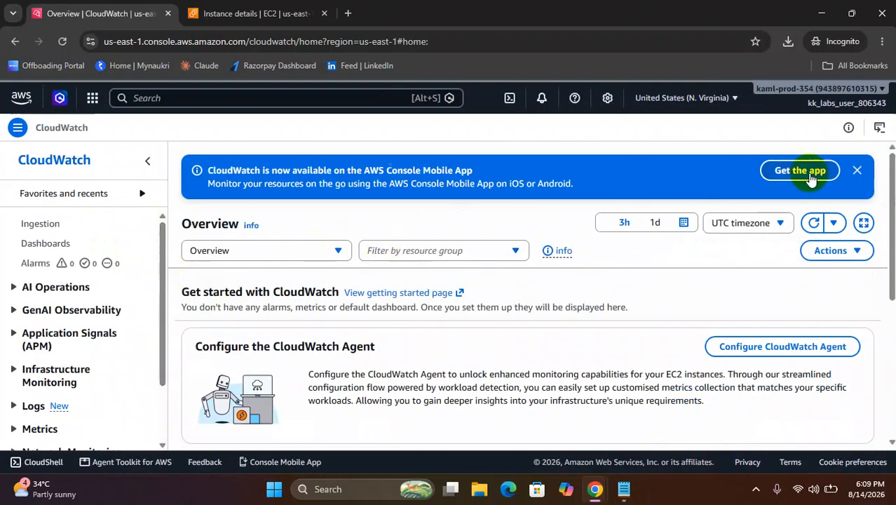
Dismiss the mobile app banner and start creating a new alarm from the CloudWatch alarms list.
{"action": "left_click", "coordinate": [857, 170]}
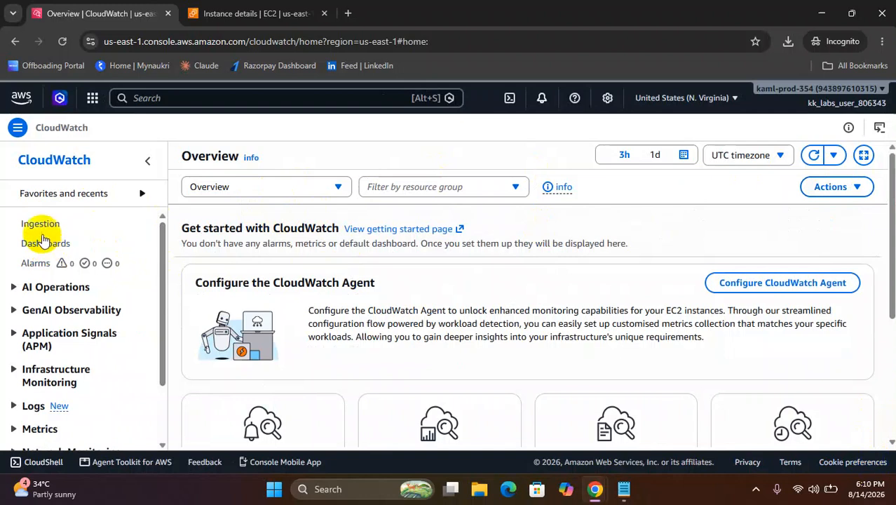
{"action": "left_click", "coordinate": [36, 264]}
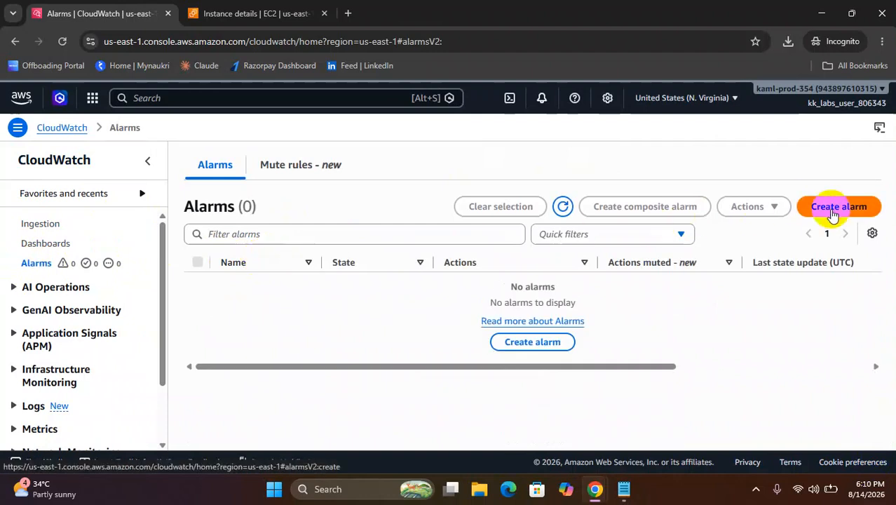
{"action": "left_click", "coordinate": [831, 216]}
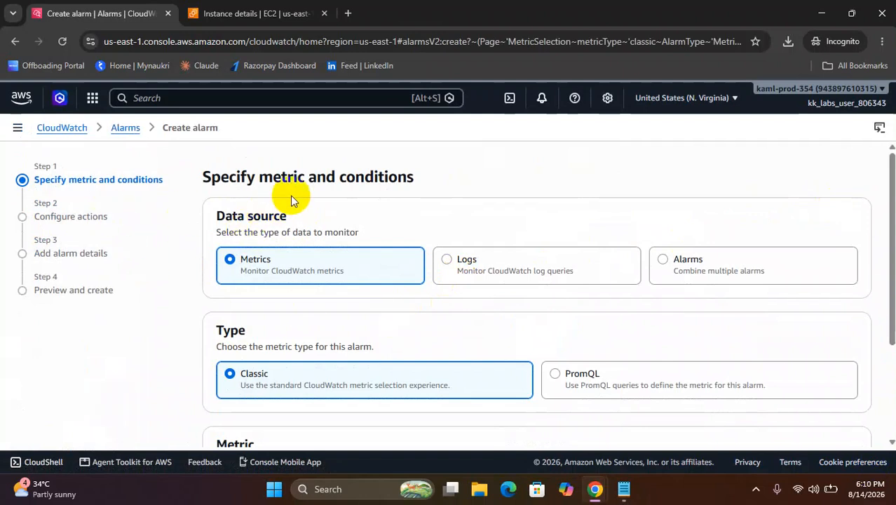
Start choosing a classic metric for the alarm and browse to the EC2 per-instance metrics filtered by instance ID i-0b8c8e72ce9cd7827.
{"action": "scroll", "coordinate": [291, 199], "scroll_direction": "down", "scroll_amount": 2}
{"action": "scroll", "coordinate": [290, 195], "scroll_direction": "up", "scroll_amount": 2}
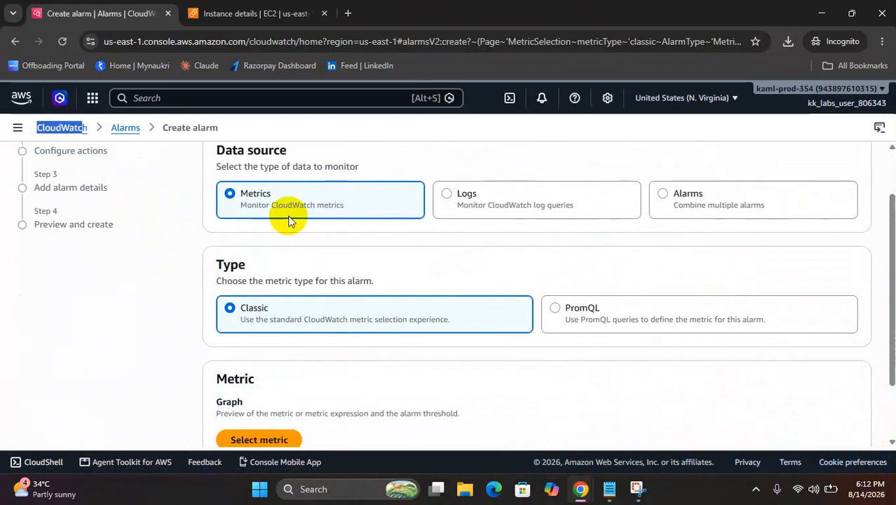
{"action": "scroll", "coordinate": [294, 257], "scroll_direction": "up", "scroll_amount": 1}
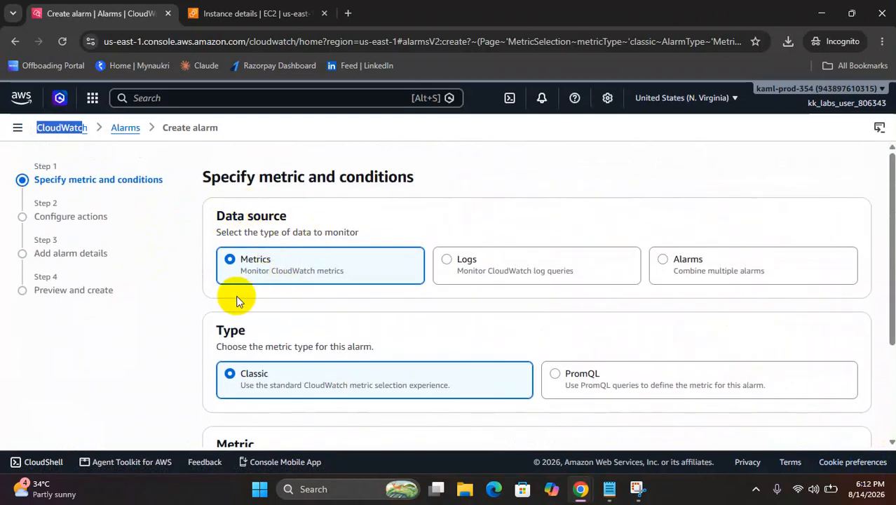
{"action": "scroll", "coordinate": [232, 300], "scroll_direction": "down", "scroll_amount": 2}
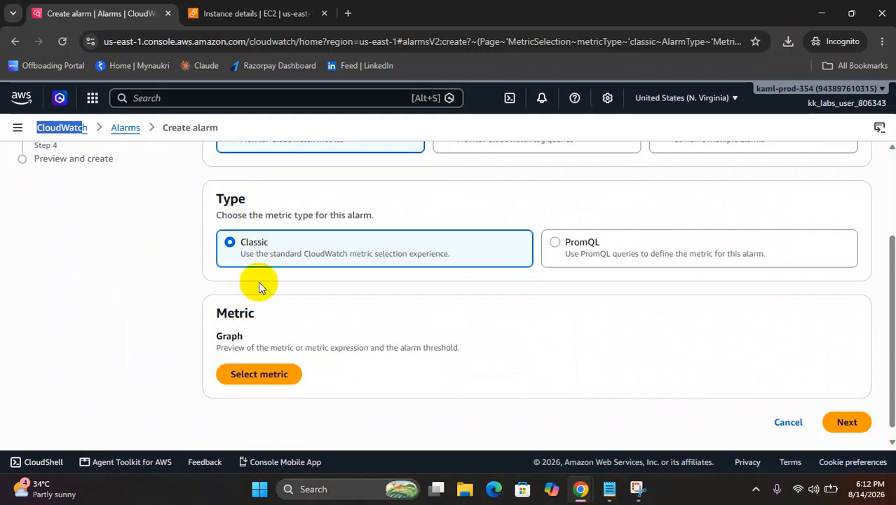
{"action": "left_click", "coordinate": [265, 375]}
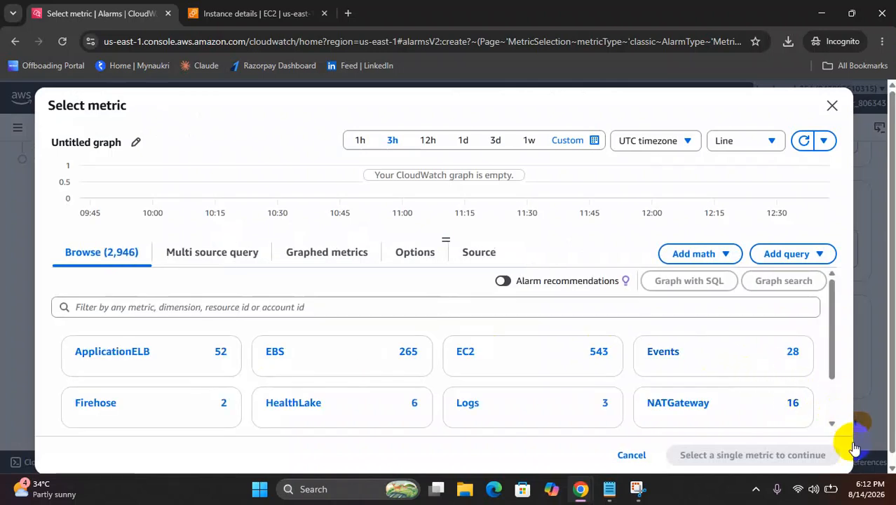
{"action": "left_click", "coordinate": [496, 358]}
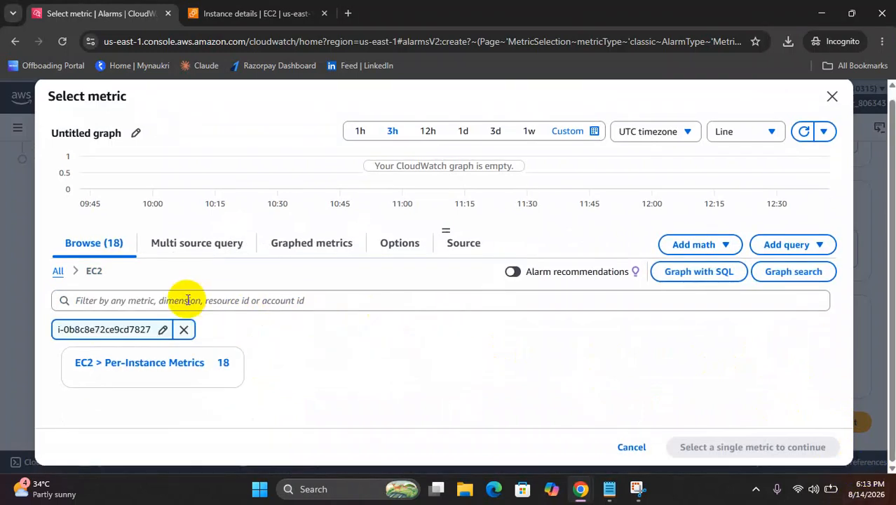
{"action": "left_click", "coordinate": [188, 300]}
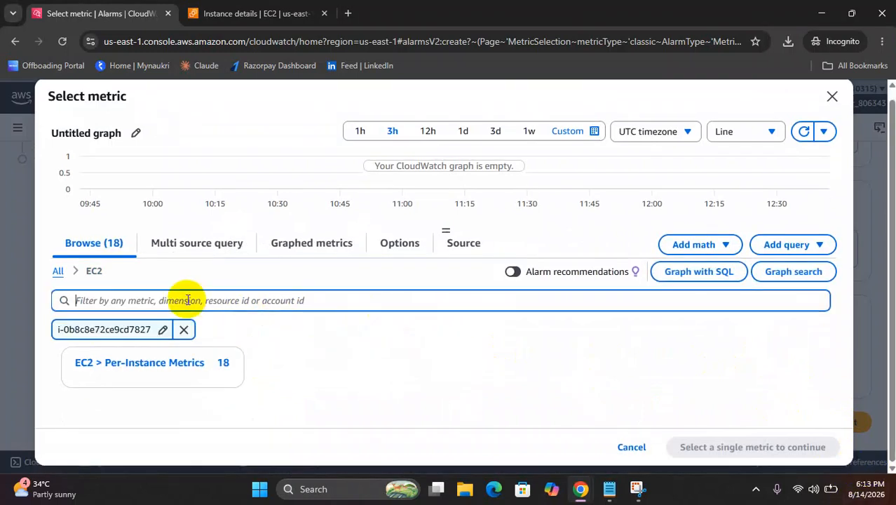
{"action": "left_click", "coordinate": [242, 11]}
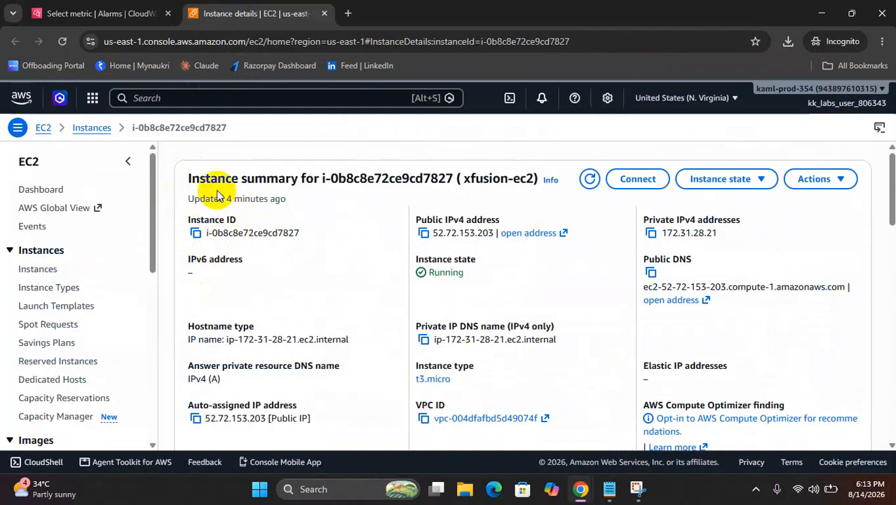
{"action": "left_click", "coordinate": [137, 7]}
{"action": "left_click", "coordinate": [105, 300]}
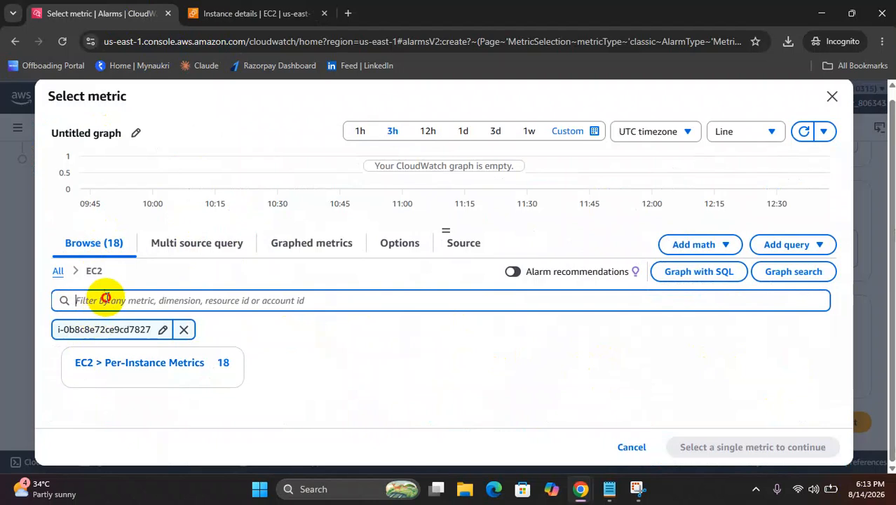
{"action": "left_click", "coordinate": [111, 365]}
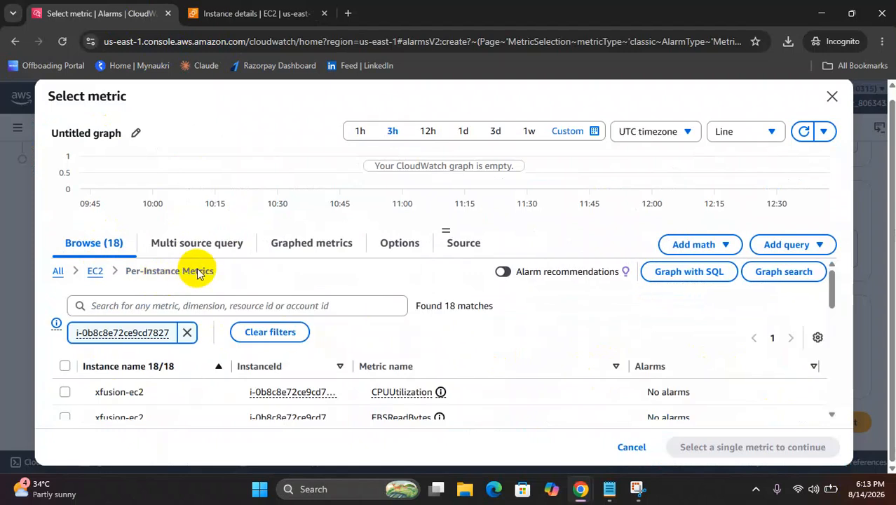
Select the CPUUtilization metric of the xfusion-ec2 instance.
{"action": "scroll", "coordinate": [204, 294], "scroll_direction": "down", "scroll_amount": 2}
{"action": "scroll", "coordinate": [195, 300], "scroll_direction": "up", "scroll_amount": 2}
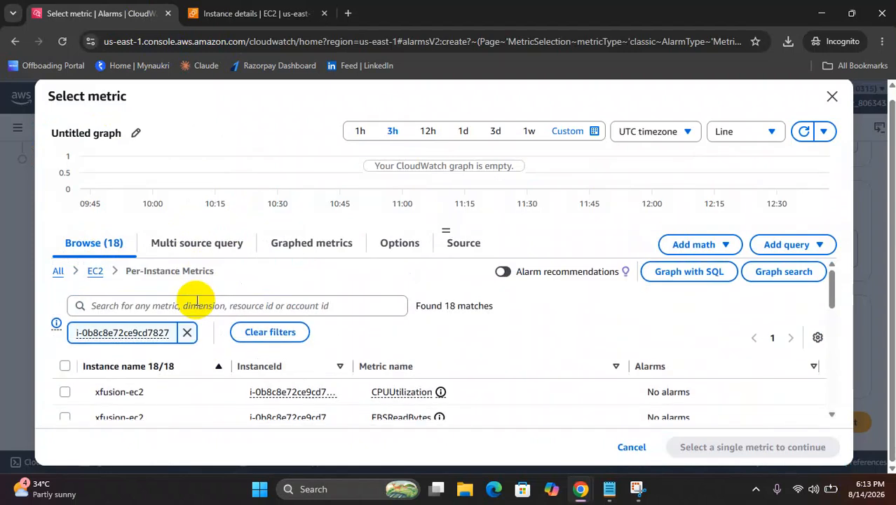
{"action": "scroll", "coordinate": [280, 290], "scroll_direction": "down", "scroll_amount": 3}
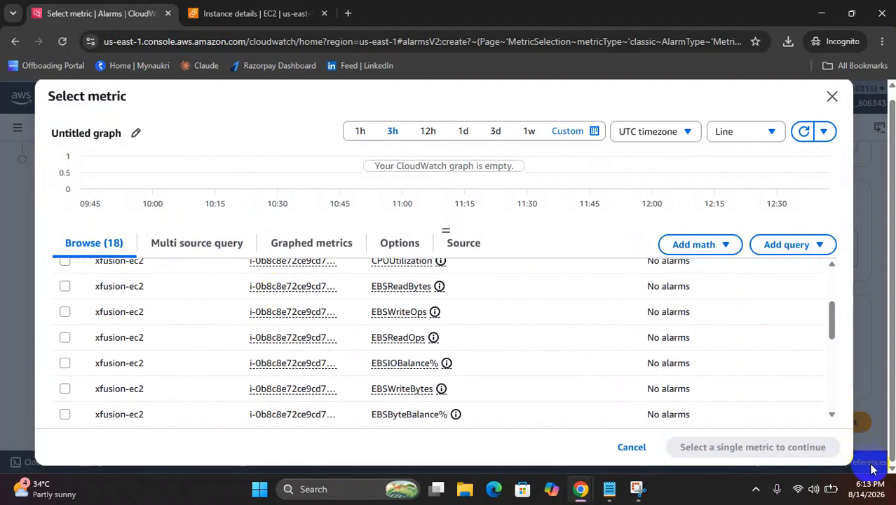
{"action": "scroll", "coordinate": [180, 346], "scroll_direction": "up", "scroll_amount": 3}
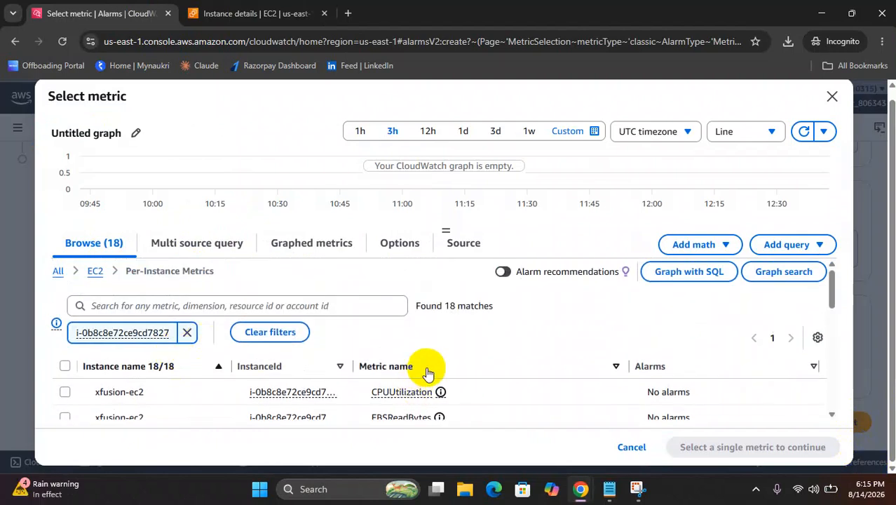
{"action": "scroll", "coordinate": [426, 365], "scroll_direction": "down", "scroll_amount": 3}
{"action": "scroll", "coordinate": [414, 356], "scroll_direction": "up", "scroll_amount": 2}
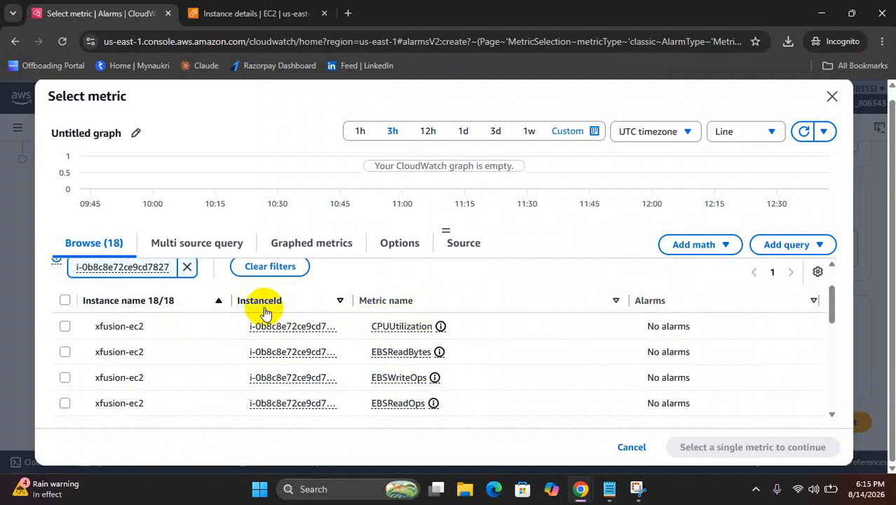
{"action": "left_click", "coordinate": [65, 327]}
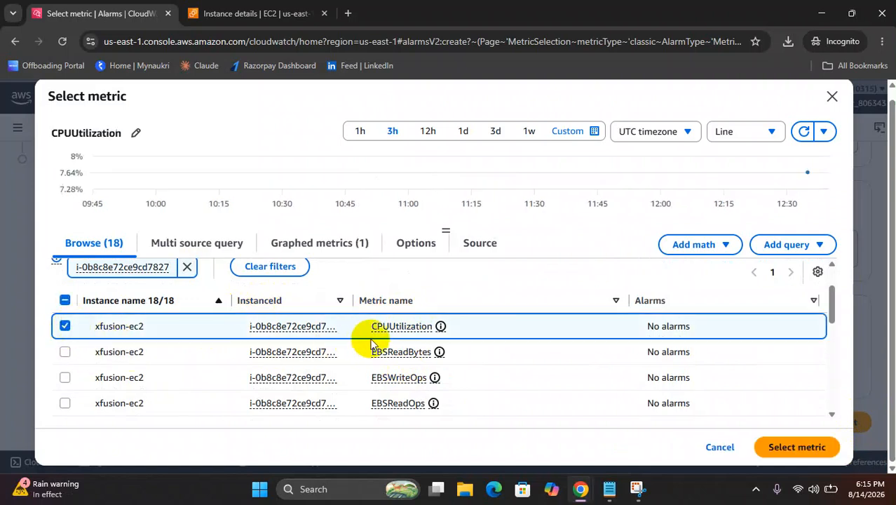
Confirm the CPUUtilization metric of the xfusion-ec2 instance as the alarm's metric.
{"action": "left_click", "coordinate": [397, 327]}
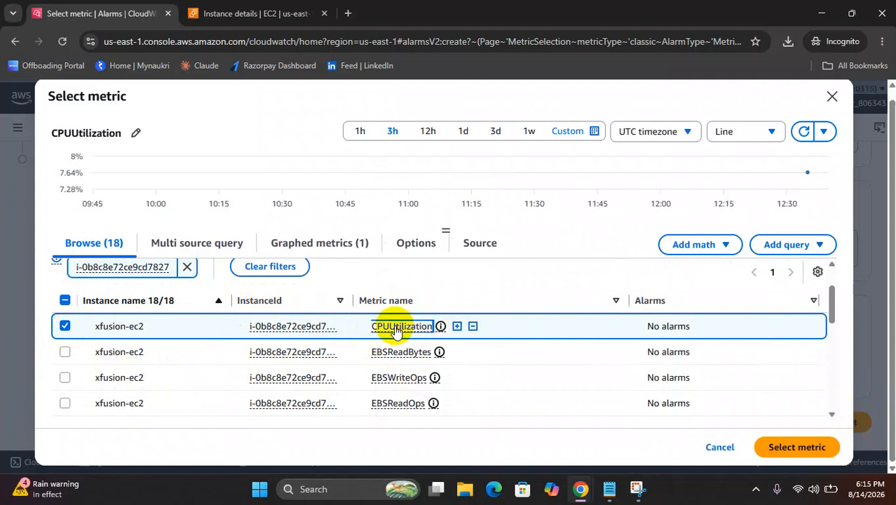
{"action": "left_click", "coordinate": [275, 327]}
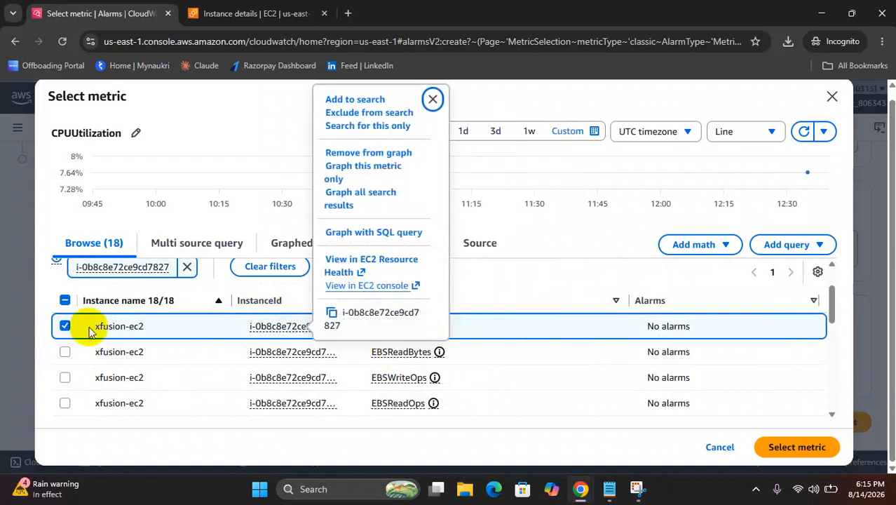
{"action": "left_click", "coordinate": [552, 320]}
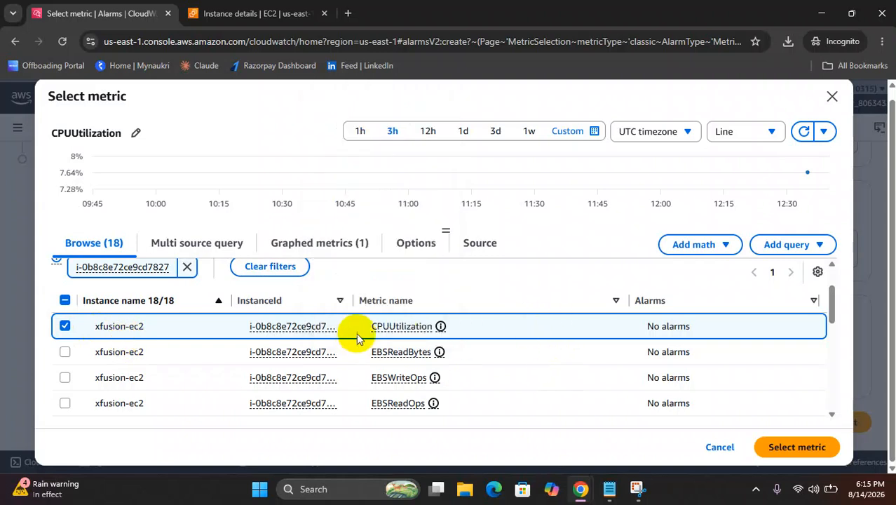
{"action": "left_click", "coordinate": [415, 328]}
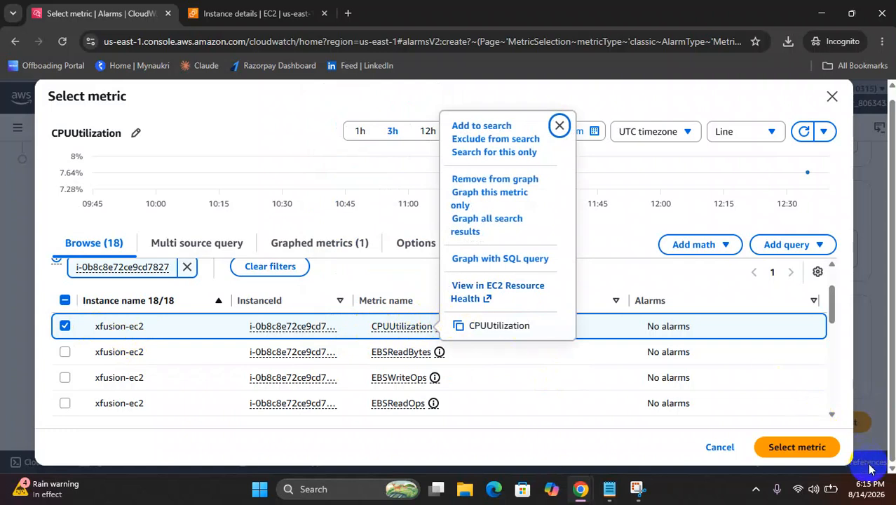
{"action": "left_click", "coordinate": [796, 447]}
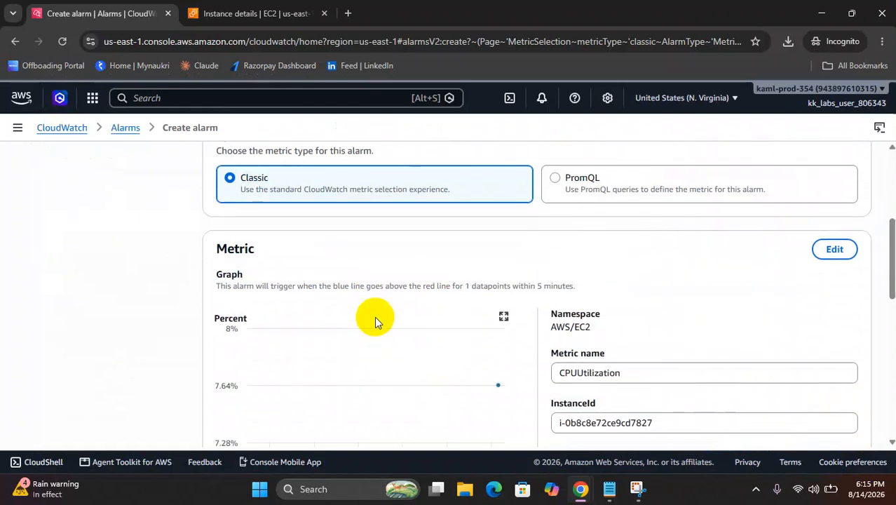
Set the alarm condition to CPUUtilization Greater/Equal than a static threshold of 90 and continue to the alarm actions.
{"action": "scroll", "coordinate": [375, 321], "scroll_direction": "down", "scroll_amount": 2}
{"action": "scroll", "coordinate": [512, 301], "scroll_direction": "up", "scroll_amount": 1}
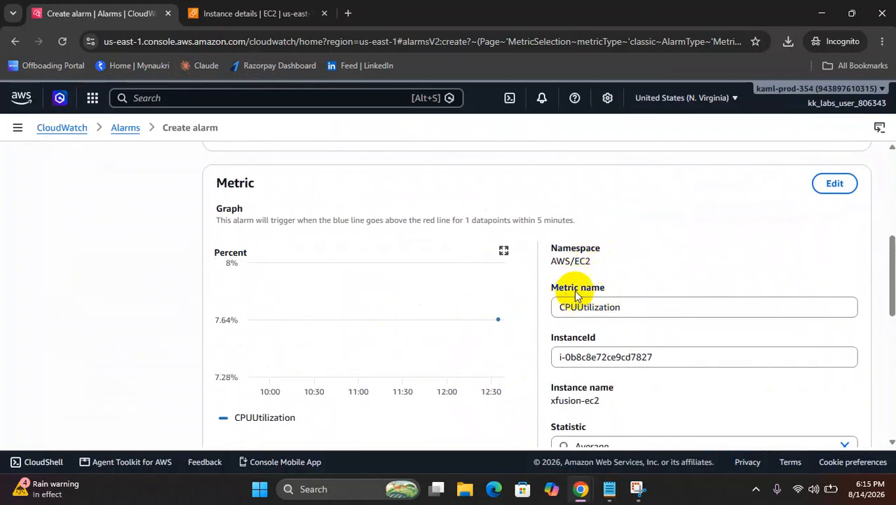
{"action": "scroll", "coordinate": [608, 295], "scroll_direction": "down", "scroll_amount": 1}
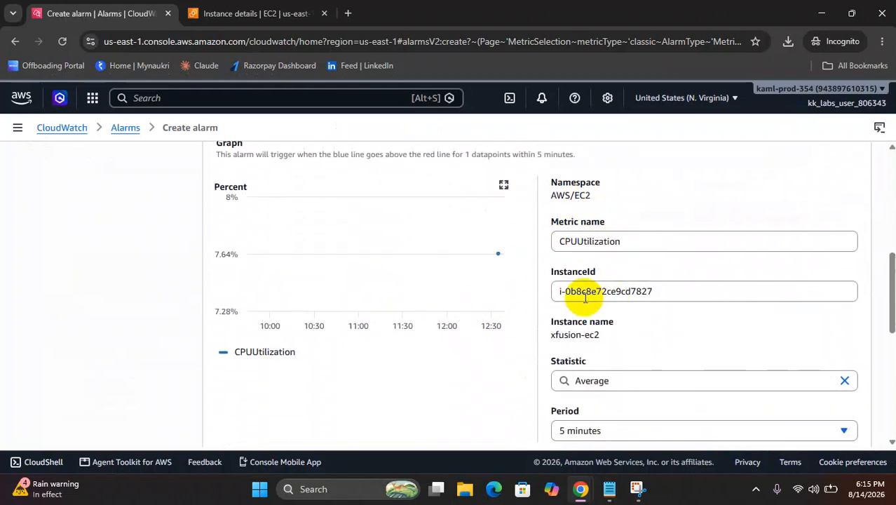
{"action": "scroll", "coordinate": [585, 297], "scroll_direction": "down", "scroll_amount": 1}
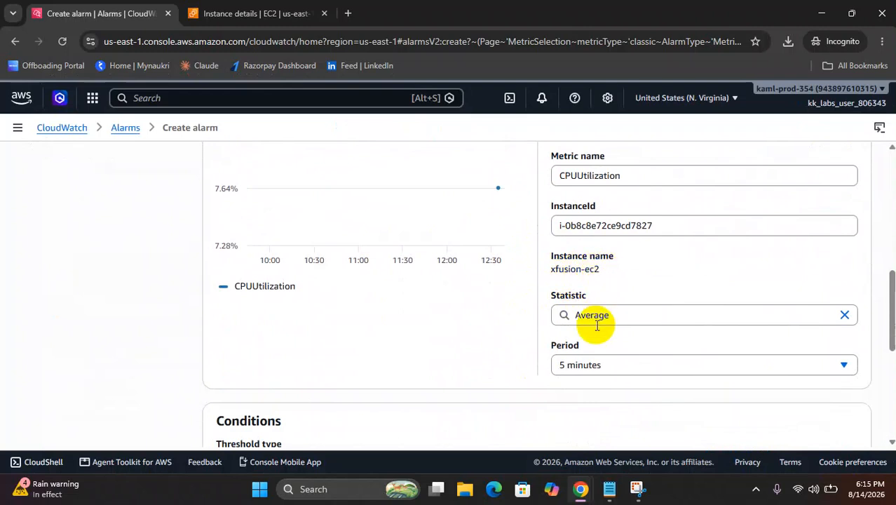
{"action": "scroll", "coordinate": [600, 314], "scroll_direction": "down", "scroll_amount": 2}
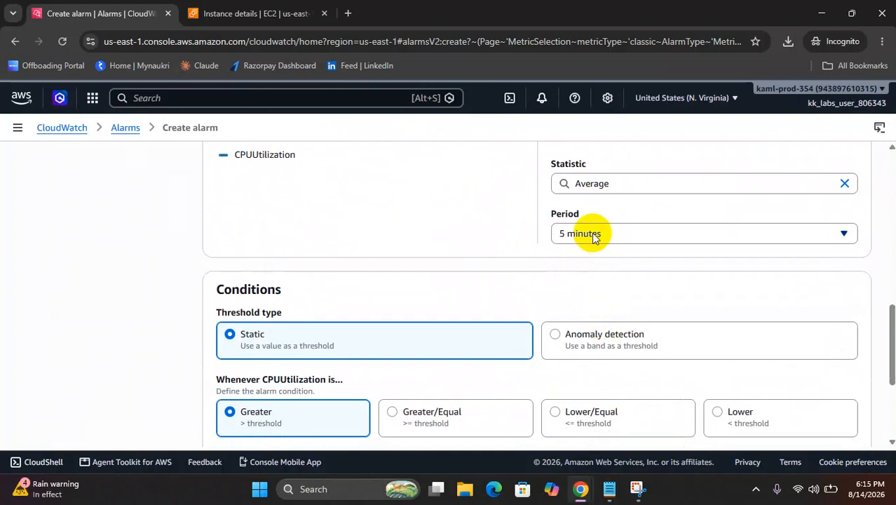
{"action": "scroll", "coordinate": [467, 281], "scroll_direction": "down", "scroll_amount": 1}
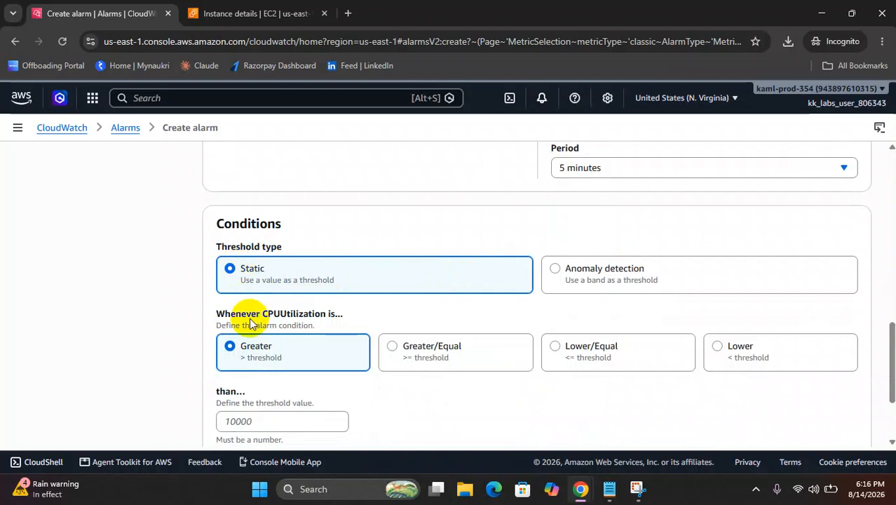
{"action": "scroll", "coordinate": [256, 322], "scroll_direction": "down", "scroll_amount": 1}
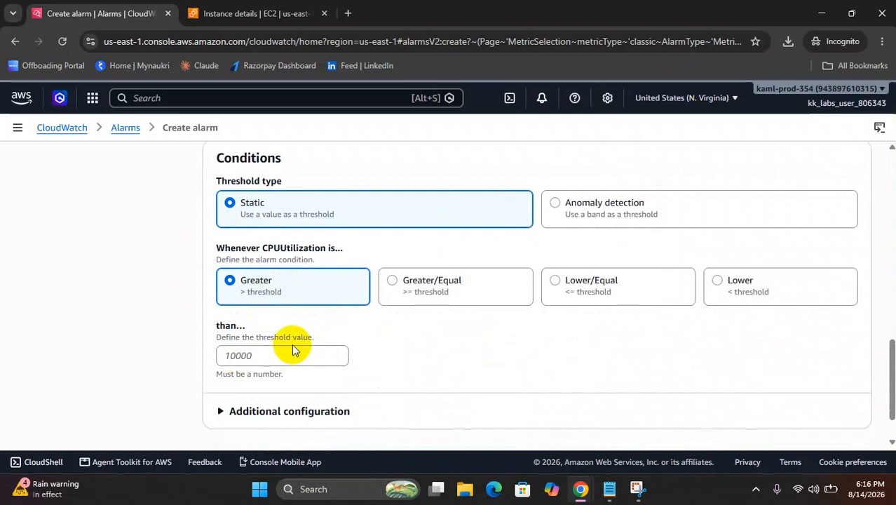
{"action": "left_click", "coordinate": [388, 298]}
{"action": "key", "text": "Tab"}
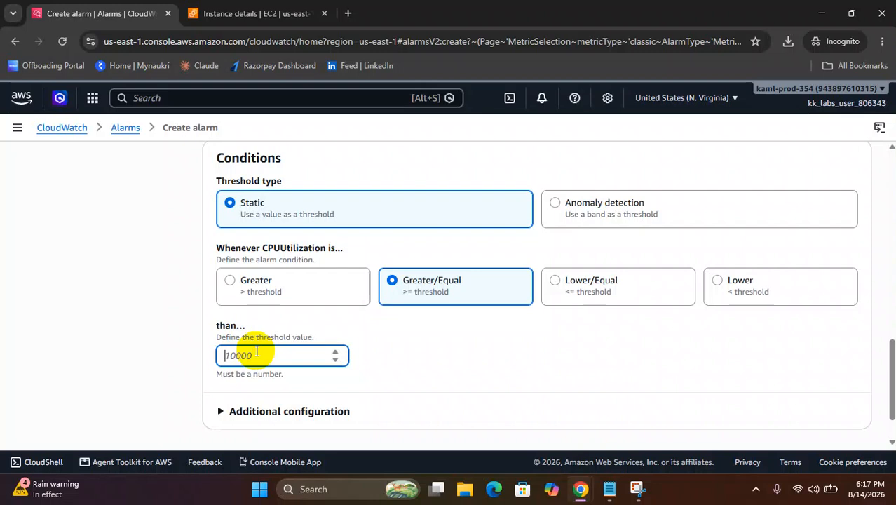
{"action": "type", "text": "0"}
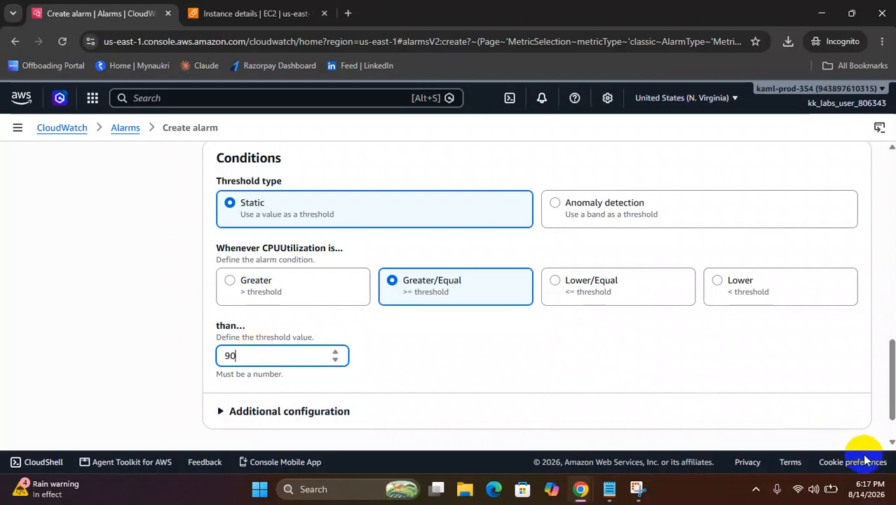
{"action": "scroll", "coordinate": [646, 367], "scroll_direction": "down", "scroll_amount": 1}
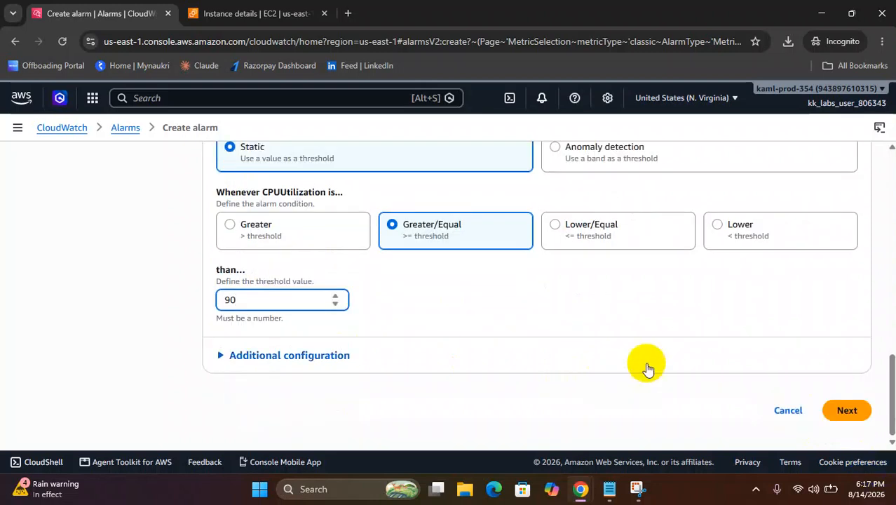
{"action": "left_click", "coordinate": [846, 411]}
Send the In alarm notification to the existing SNS topic xfusion-sns-topic and continue to the alarm details.
{"action": "scroll", "coordinate": [452, 339], "scroll_direction": "down", "scroll_amount": 3}
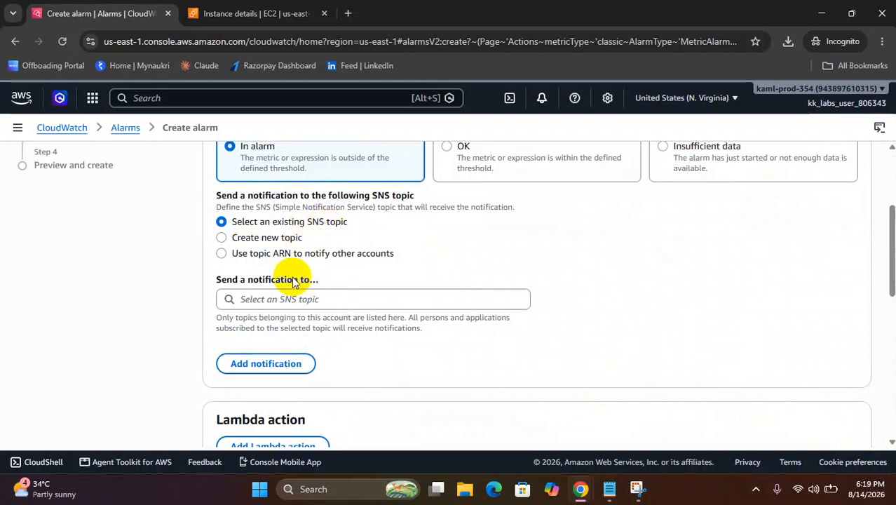
{"action": "left_click", "coordinate": [281, 299]}
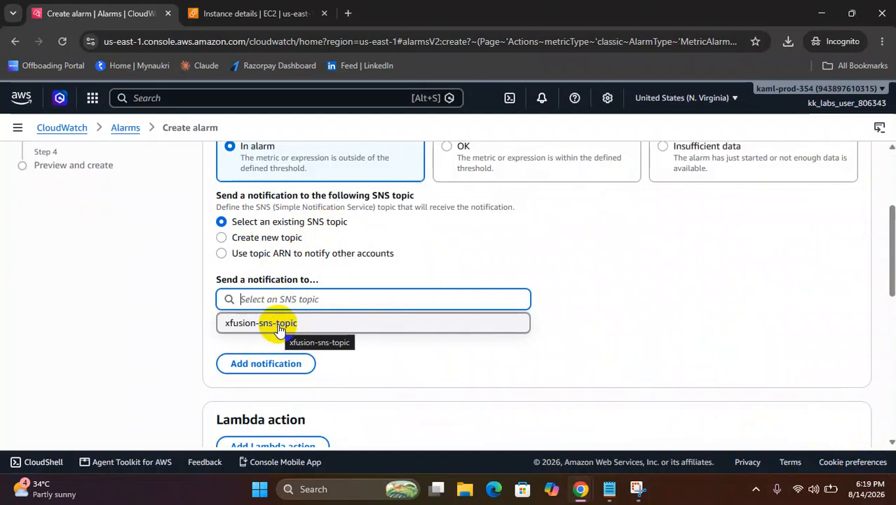
{"action": "left_click", "coordinate": [279, 324]}
{"action": "scroll", "coordinate": [284, 324], "scroll_direction": "down", "scroll_amount": 2}
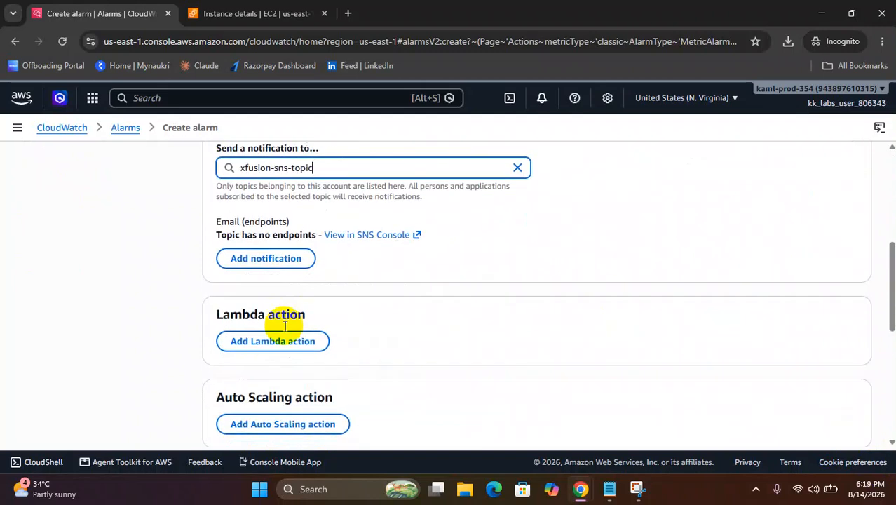
{"action": "scroll", "coordinate": [283, 325], "scroll_direction": "down", "scroll_amount": 5}
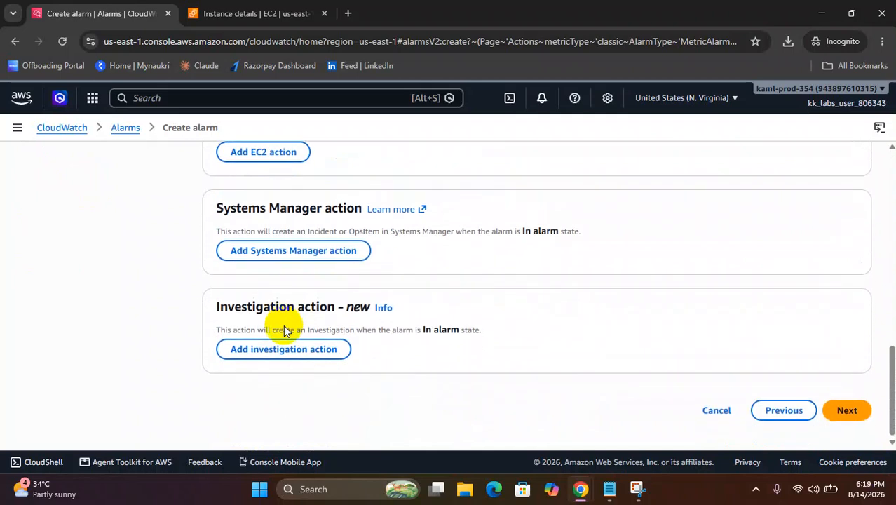
{"action": "left_click", "coordinate": [837, 416]}
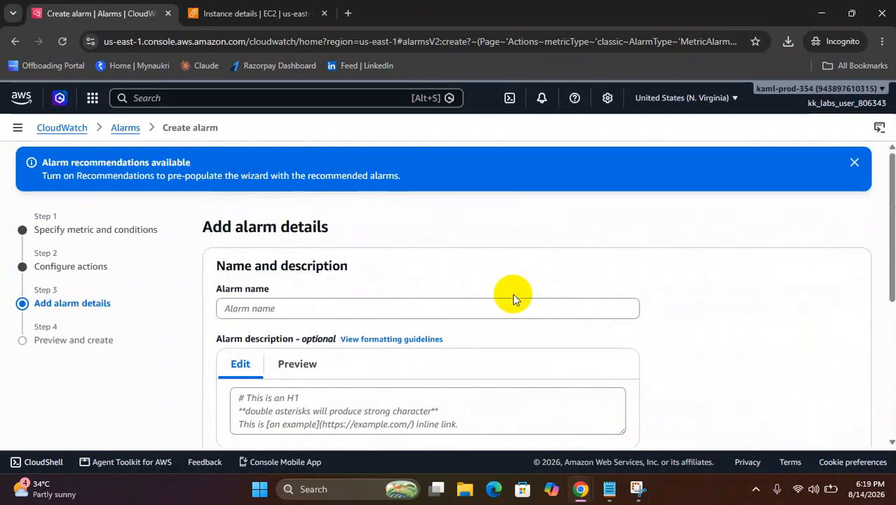
Switch to Notepad and copy the text xfusion-sns-topic from the task notes.
{"action": "scroll", "coordinate": [341, 298], "scroll_direction": "down", "scroll_amount": 2}
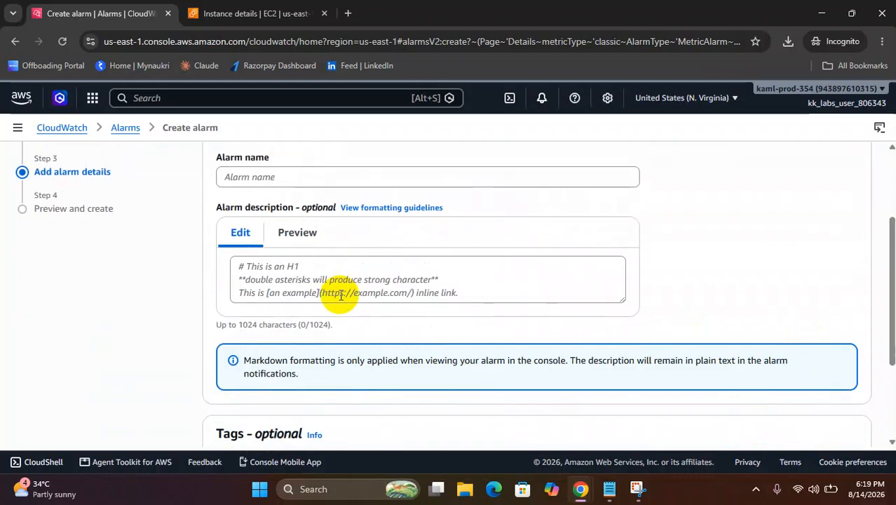
{"action": "scroll", "coordinate": [341, 296], "scroll_direction": "up", "scroll_amount": 2}
{"action": "scroll", "coordinate": [343, 291], "scroll_direction": "down", "scroll_amount": 4}
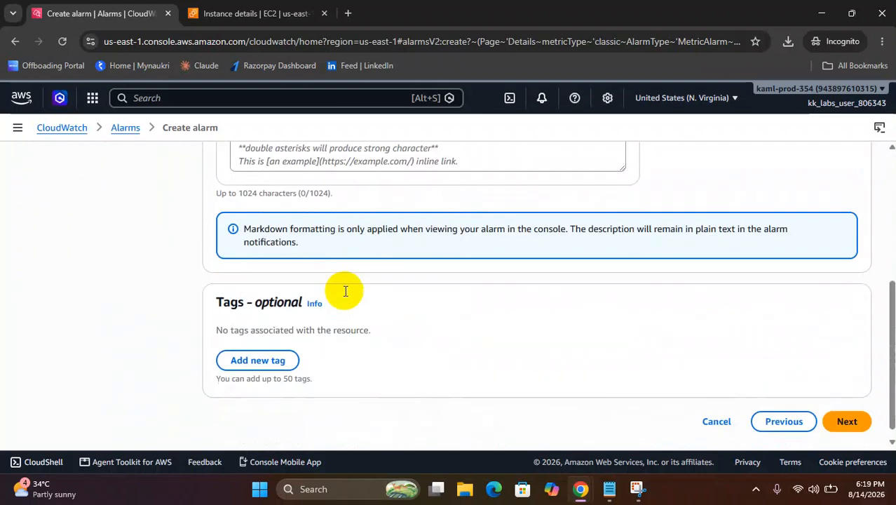
{"action": "scroll", "coordinate": [345, 290], "scroll_direction": "up", "scroll_amount": 2}
{"action": "left_click", "coordinate": [610, 489]}
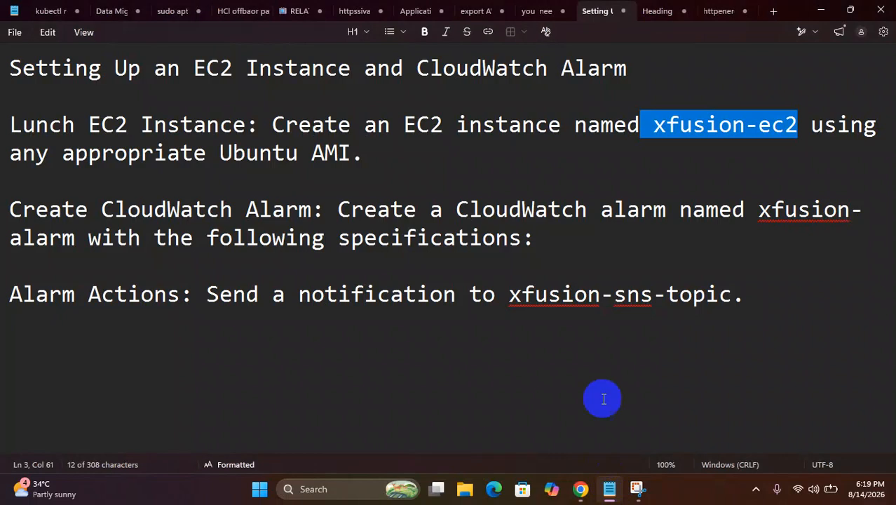
{"action": "left_click_drag", "start_coordinate": [733, 295], "coordinate": [515, 297]}
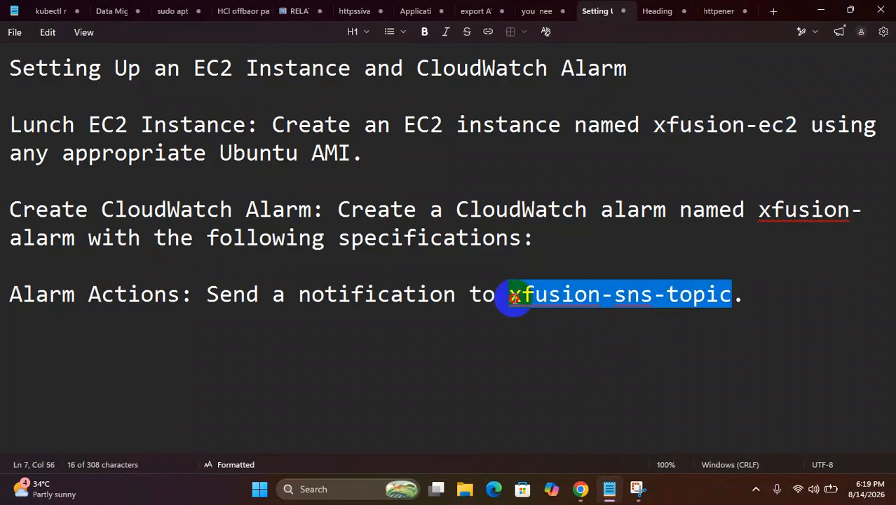
{"action": "right_click", "coordinate": [513, 298]}
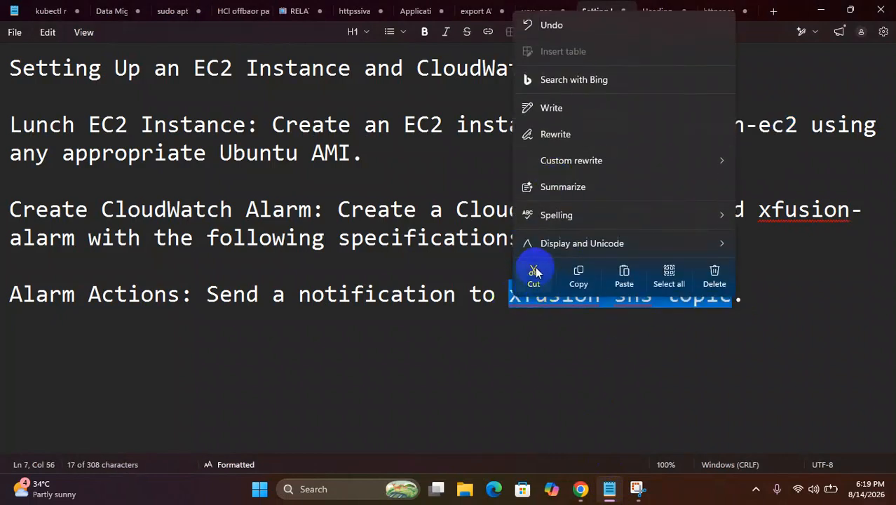
{"action": "left_click", "coordinate": [579, 274]}
Switch back to the CloudWatch browser window and enter the copied xfusion-sns-topic as the alarm name.
{"action": "mouse_move", "coordinate": [580, 489]}
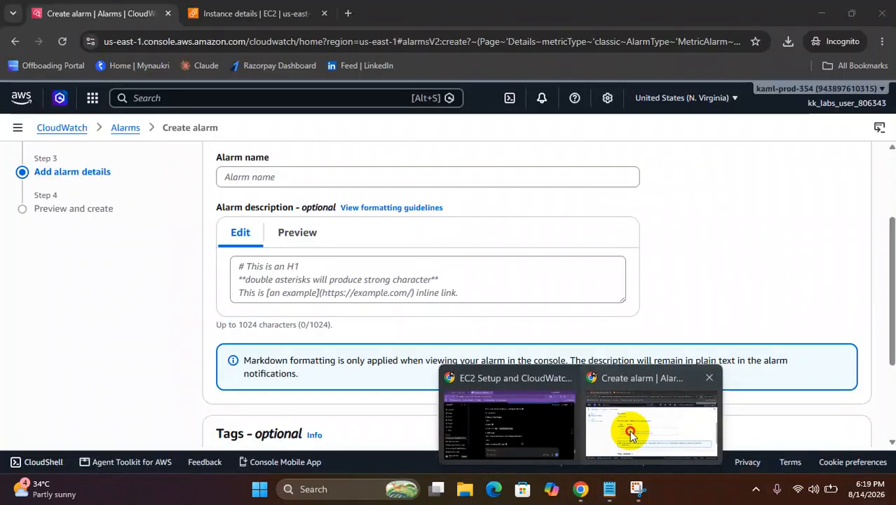
{"action": "left_click", "coordinate": [627, 430]}
{"action": "scroll", "coordinate": [275, 275], "scroll_direction": "up", "scroll_amount": 2}
{"action": "left_click", "coordinate": [284, 307]}
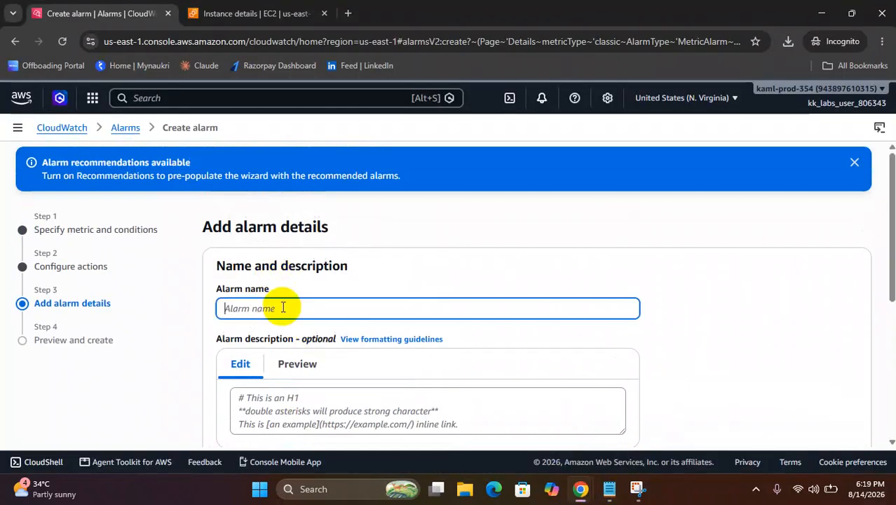
{"action": "key", "text": "ctrl+v"}
{"action": "scroll", "coordinate": [295, 330], "scroll_direction": "down", "scroll_amount": 4}
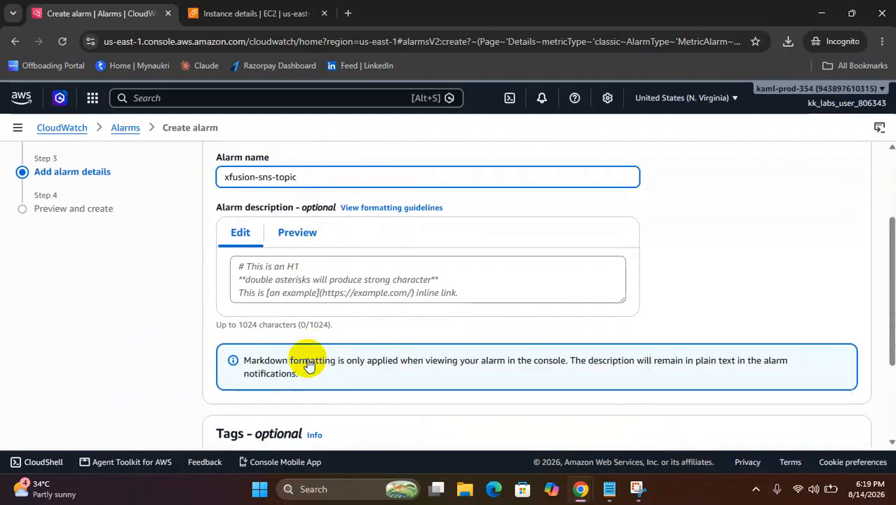
{"action": "scroll", "coordinate": [309, 363], "scroll_direction": "up", "scroll_amount": 2}
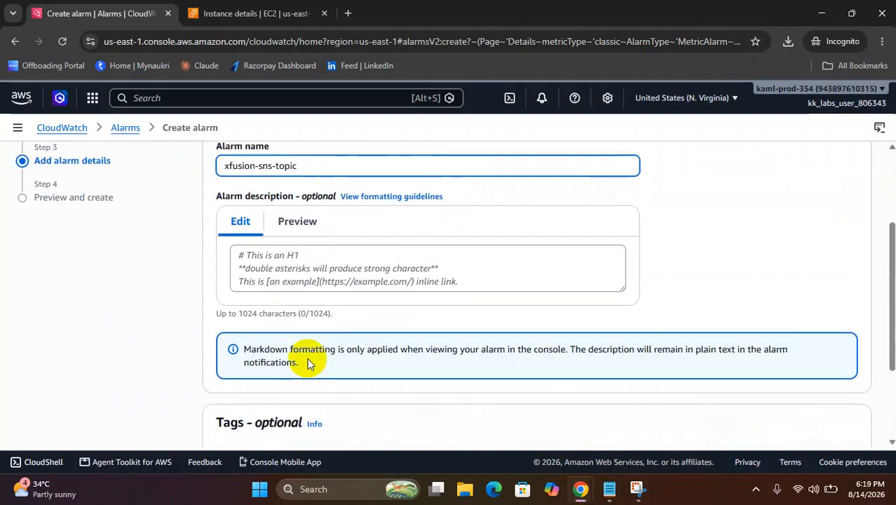
{"action": "scroll", "coordinate": [309, 363], "scroll_direction": "down", "scroll_amount": 2}
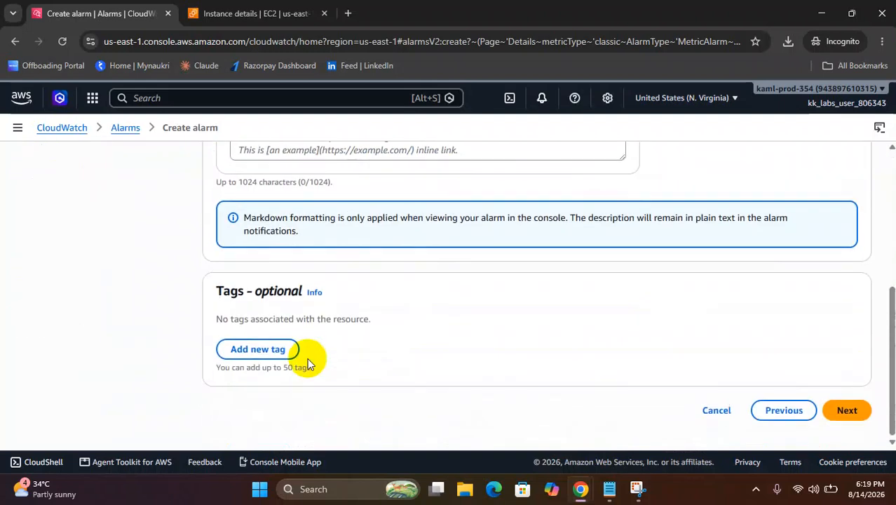
Continue to the preview, review the metric, conditions and actions, and create the alarm with the name xfusion-alarm.
{"action": "left_click", "coordinate": [855, 409]}
{"action": "scroll", "coordinate": [449, 361], "scroll_direction": "down", "scroll_amount": 2}
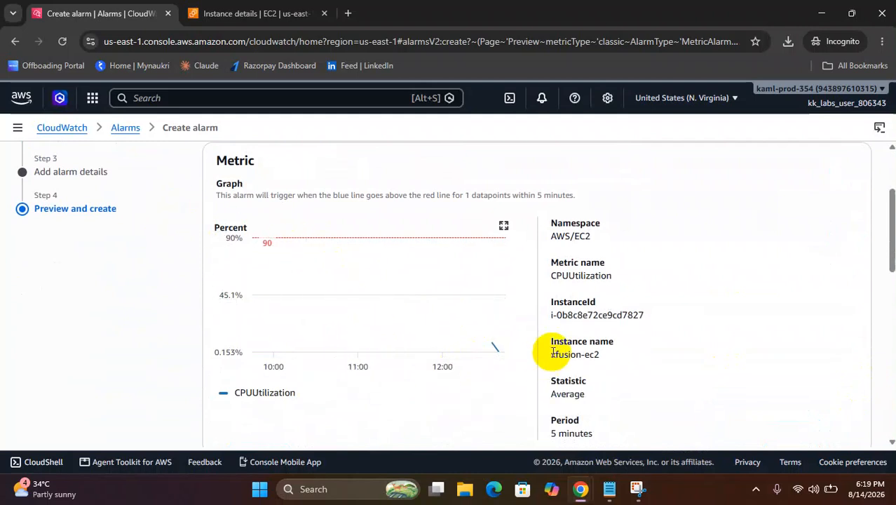
{"action": "scroll", "coordinate": [570, 254], "scroll_direction": "down", "scroll_amount": 2}
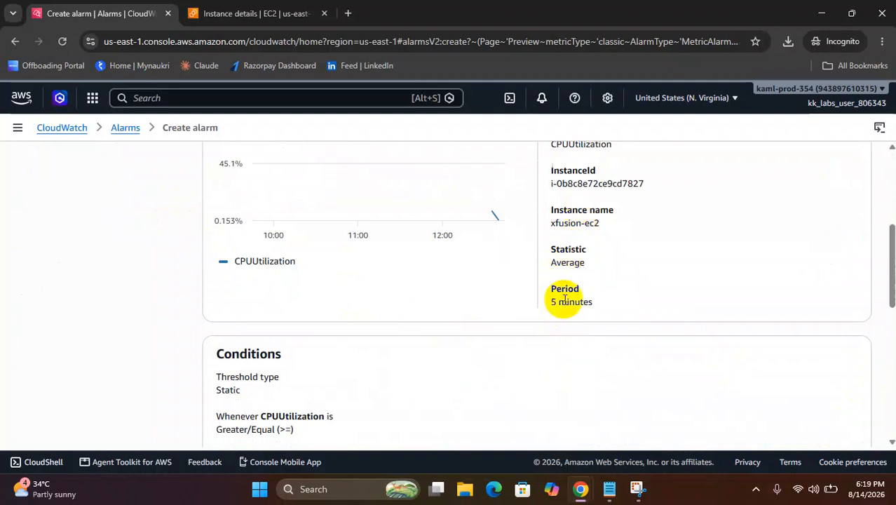
{"action": "scroll", "coordinate": [479, 346], "scroll_direction": "down", "scroll_amount": 1}
{"action": "scroll", "coordinate": [285, 340], "scroll_direction": "down", "scroll_amount": 4}
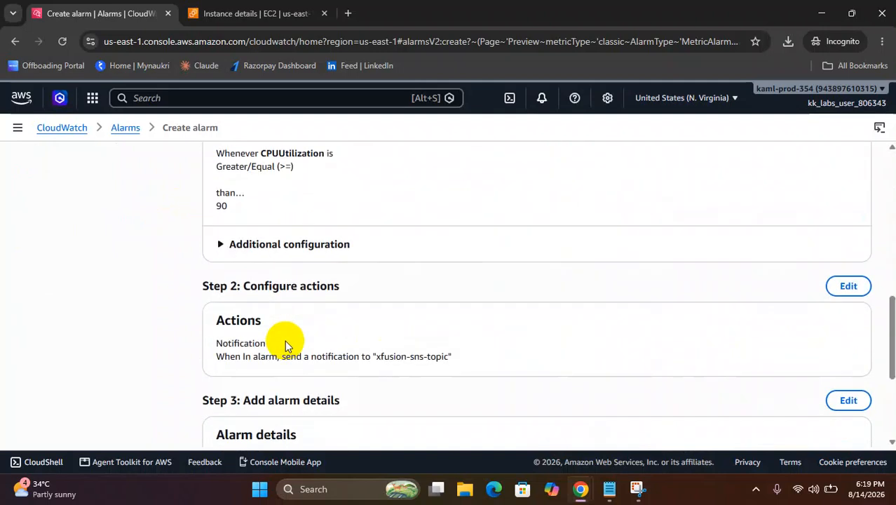
{"action": "scroll", "coordinate": [284, 340], "scroll_direction": "down", "scroll_amount": 2}
{"action": "scroll", "coordinate": [315, 373], "scroll_direction": "down", "scroll_amount": 1}
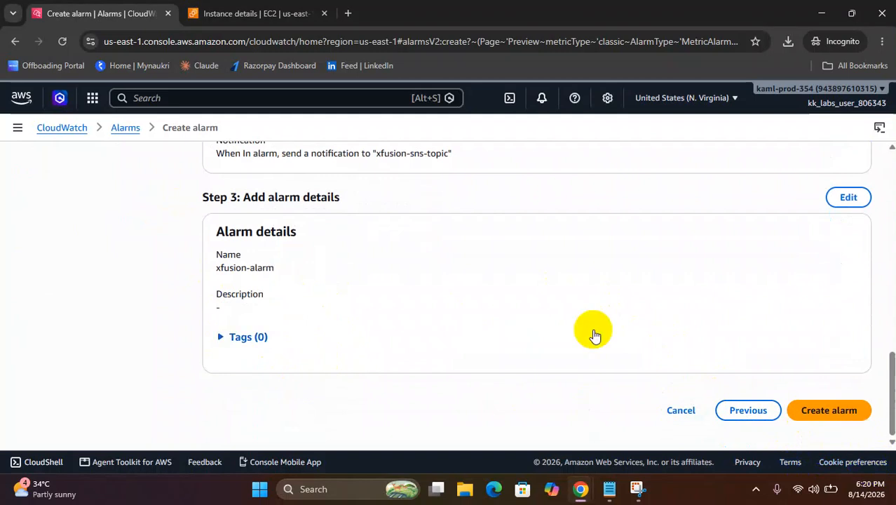
{"action": "left_click", "coordinate": [815, 416]}
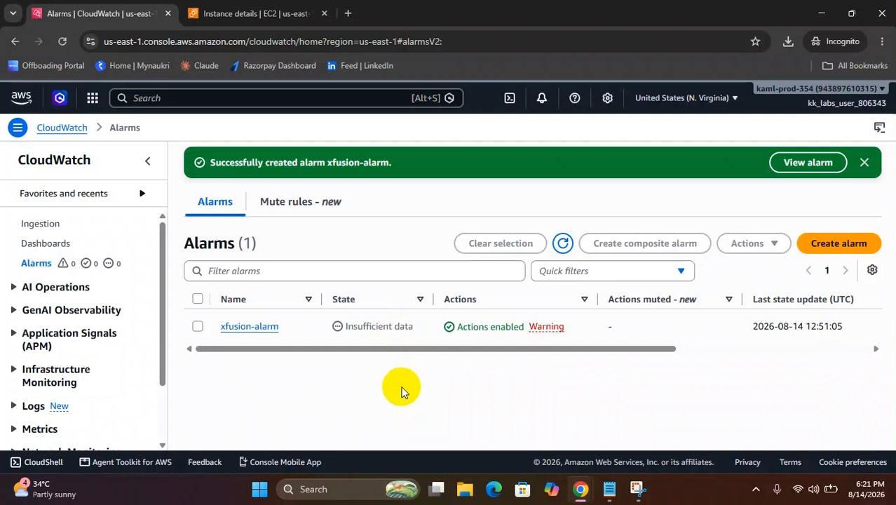
{"action": "left_click", "coordinate": [876, 463]}
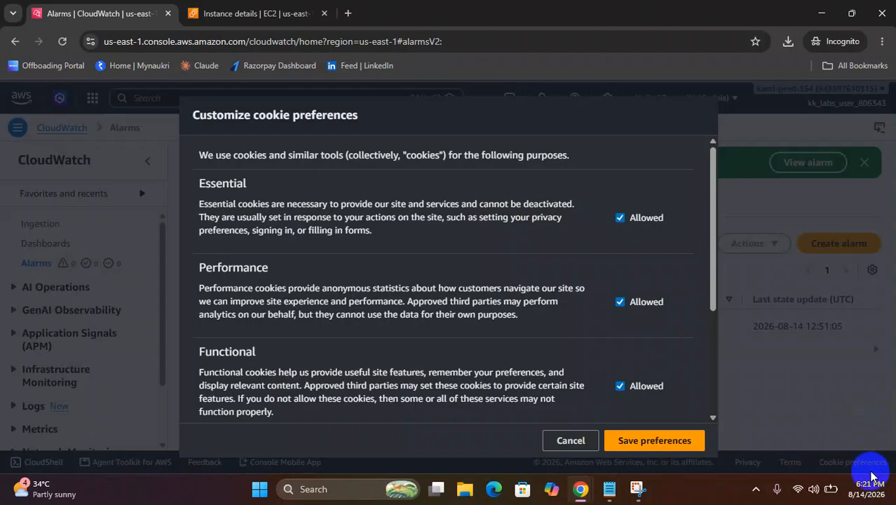
{"action": "key", "text": "Escape"}
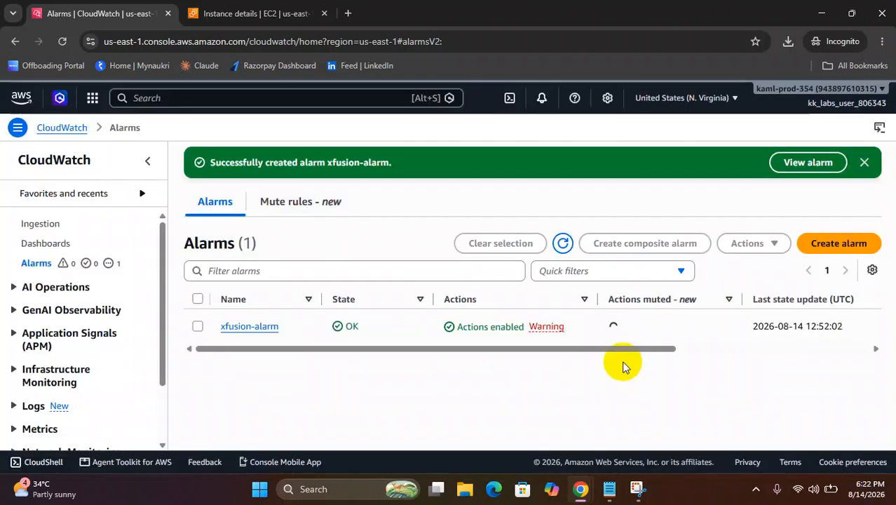